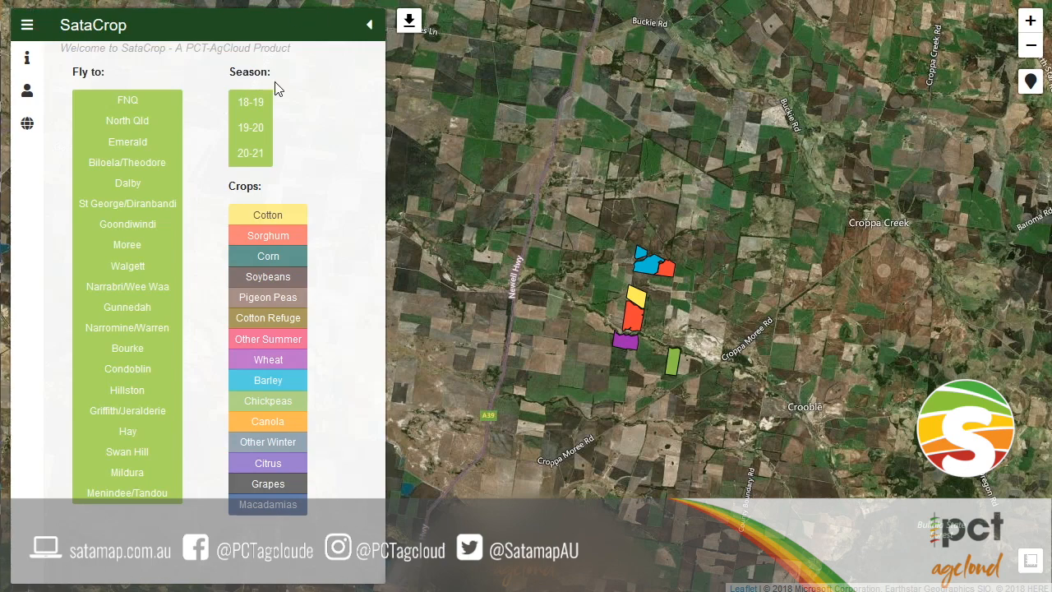
- Fly the map to the Emerald region and on to the Moree region
{"action": "left_click", "coordinate": [34, 29]}
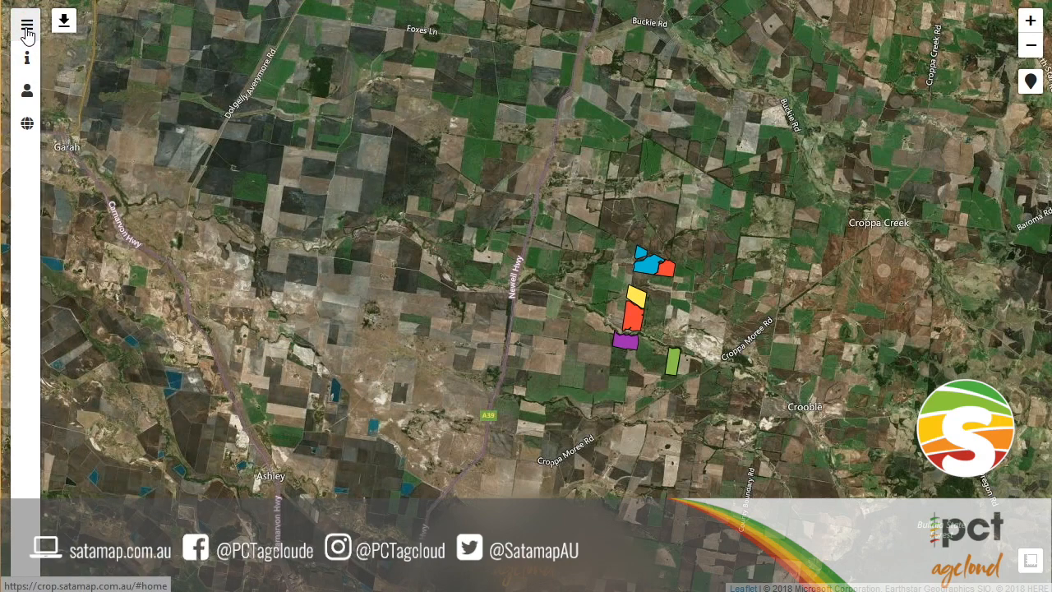
{"action": "left_click", "coordinate": [27, 29]}
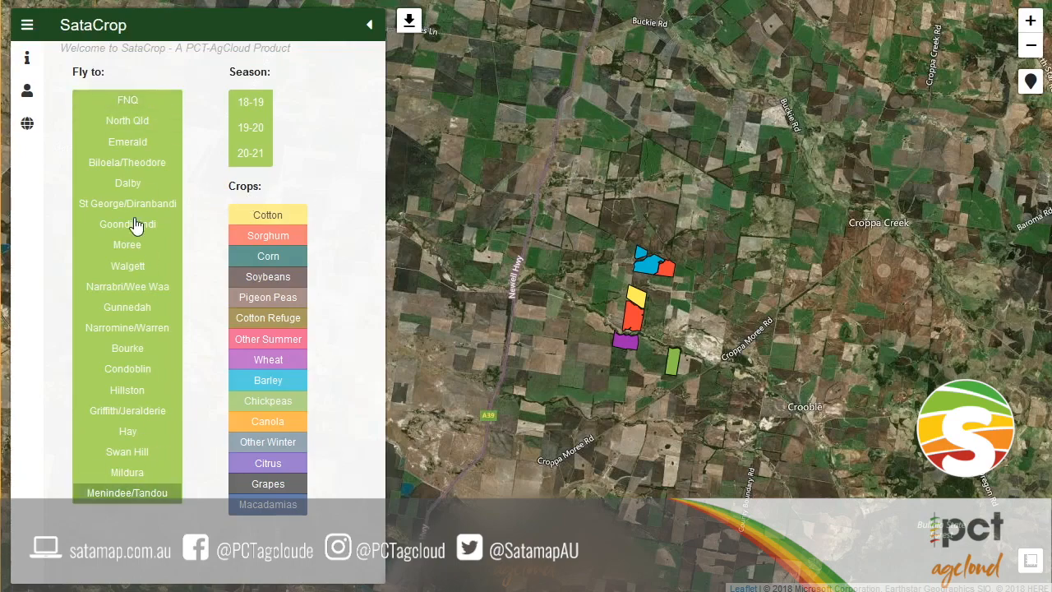
{"action": "left_click", "coordinate": [136, 144]}
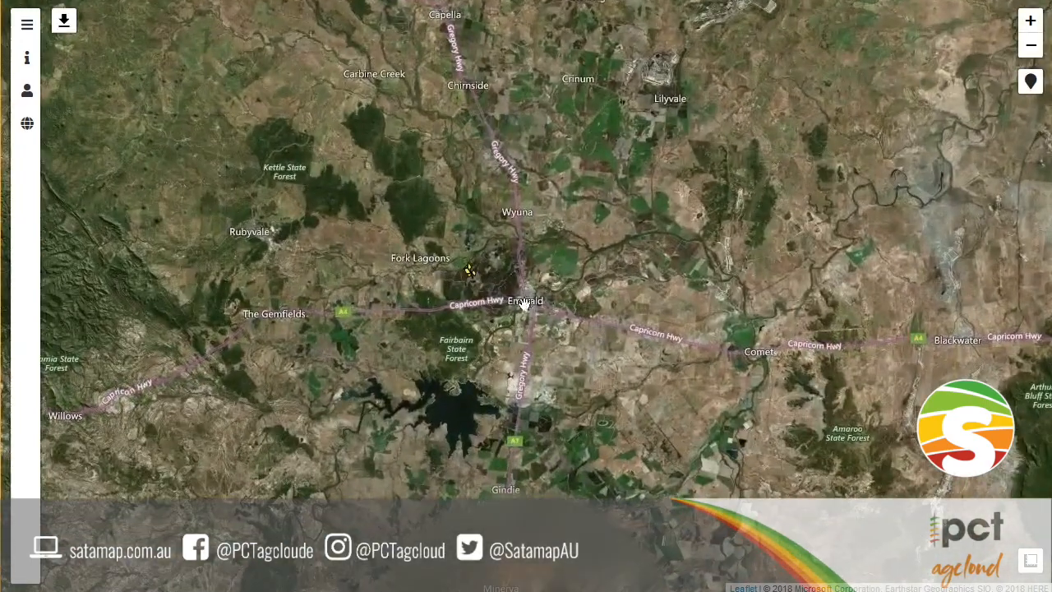
{"action": "left_click", "coordinate": [27, 24]}
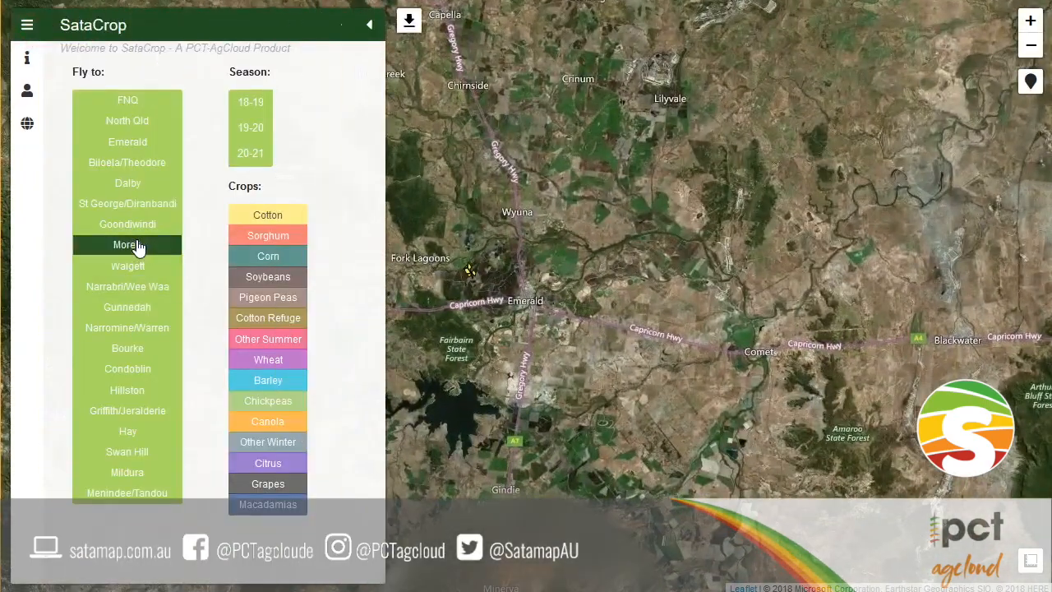
{"action": "left_click", "coordinate": [136, 246]}
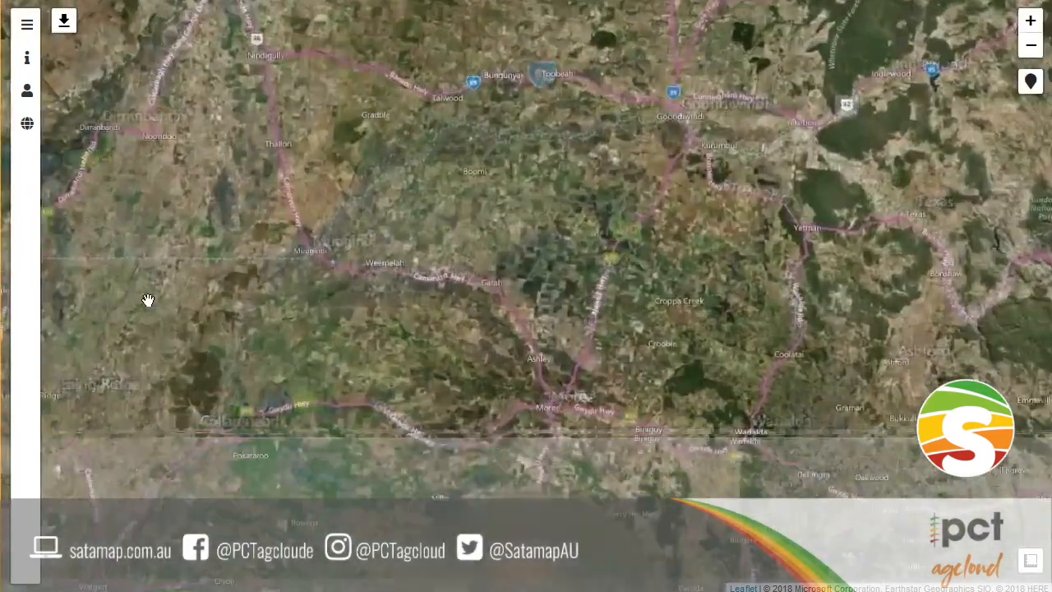
- Display the mapped fields for seasons 19-20 and 20-21, and return to season 18-19
{"action": "left_click", "coordinate": [29, 58]}
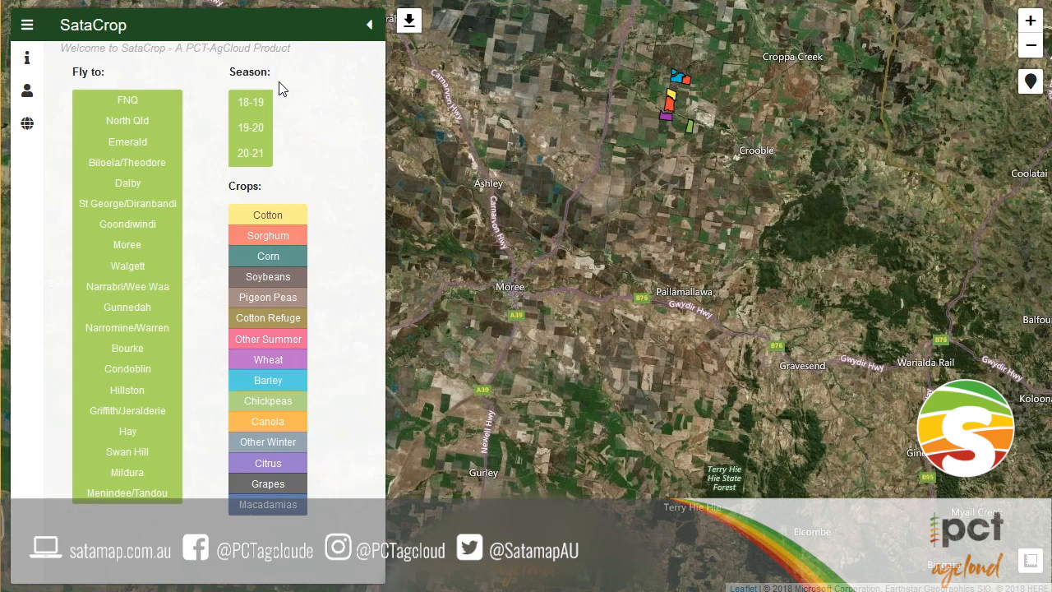
{"action": "left_click", "coordinate": [262, 128]}
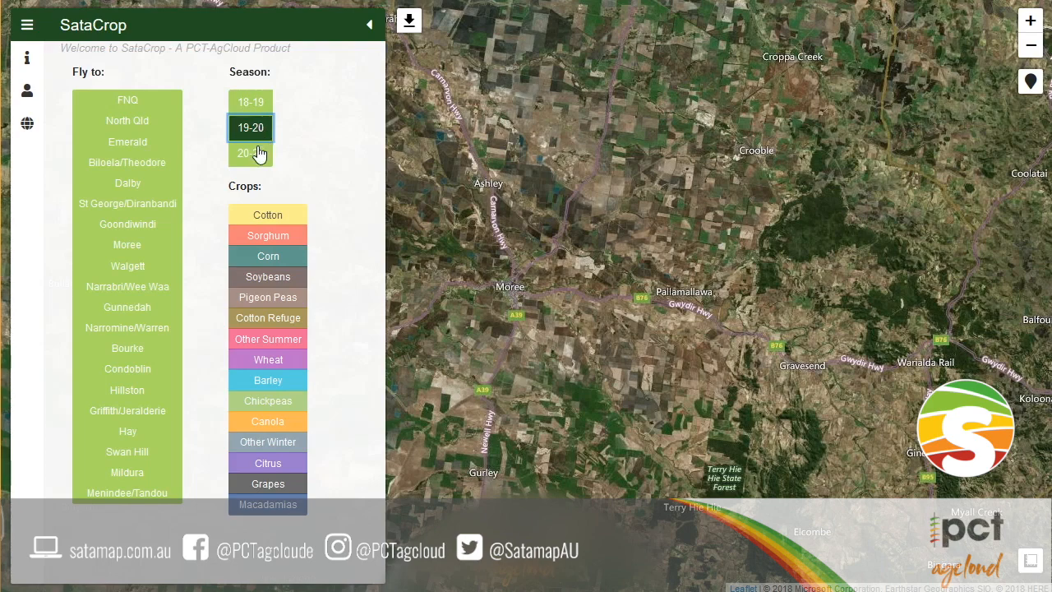
{"action": "left_click", "coordinate": [256, 155]}
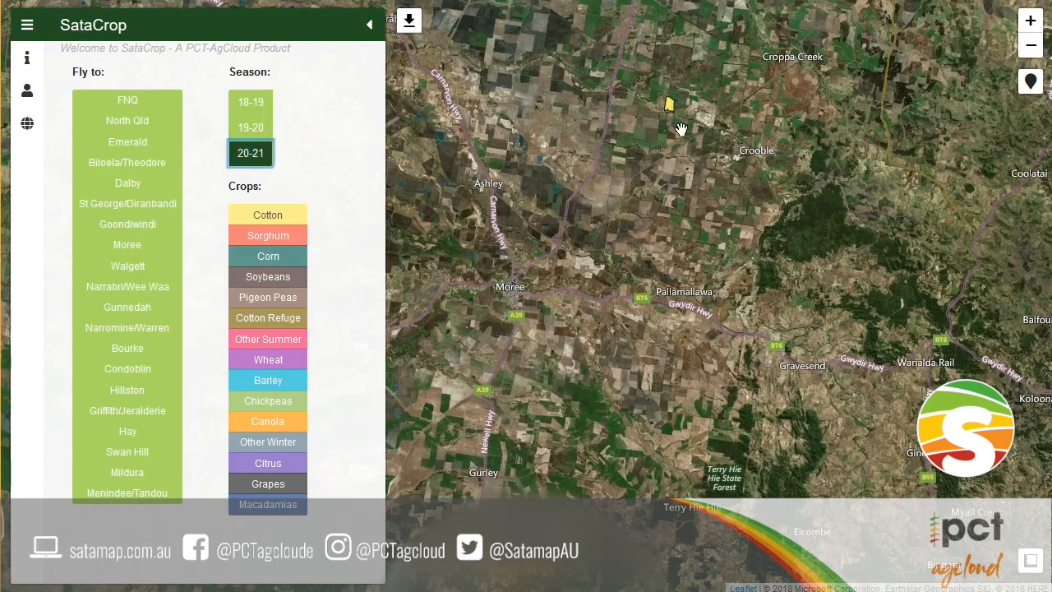
{"action": "left_click", "coordinate": [255, 104]}
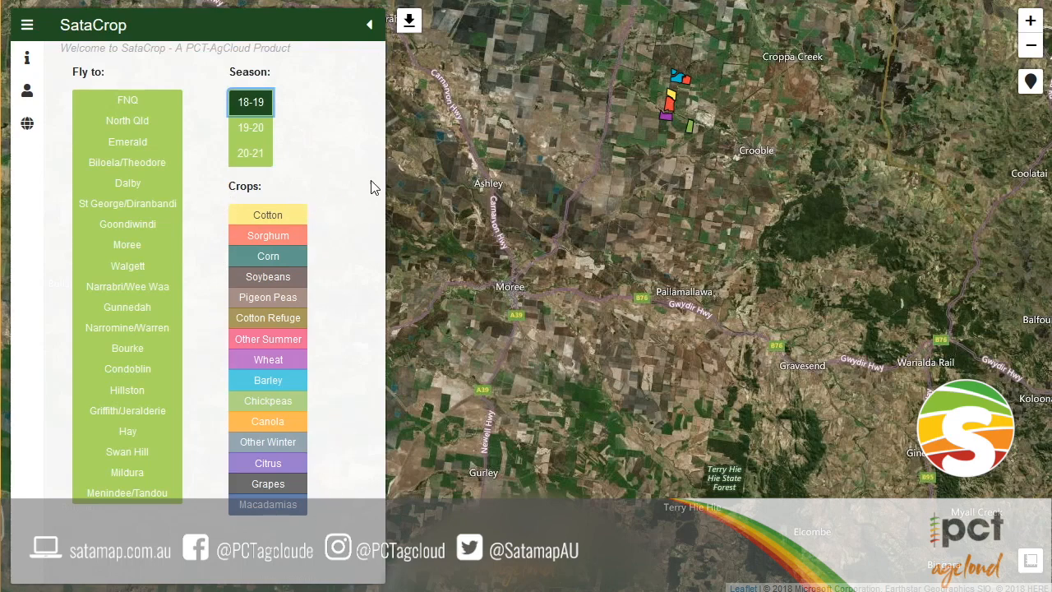
- Check the crop types of the yellow, adjoining red and purple fields south-west of Croppa Creek
{"action": "left_click_drag", "start_coordinate": [515, 125], "coordinate": [460, 276]}
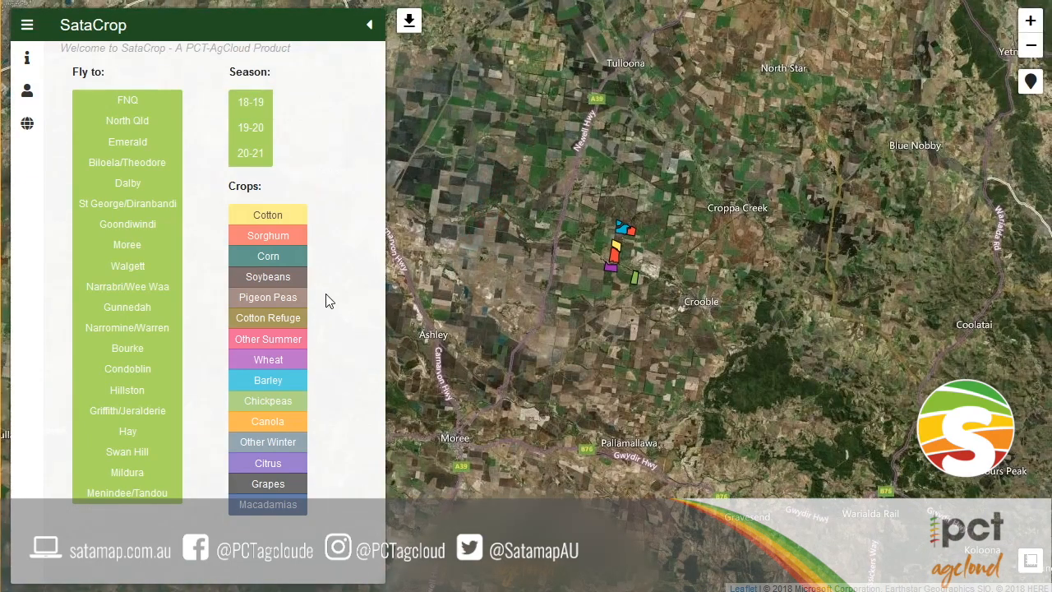
{"action": "scroll", "coordinate": [597, 265], "scroll_direction": "up", "scroll_amount": 2}
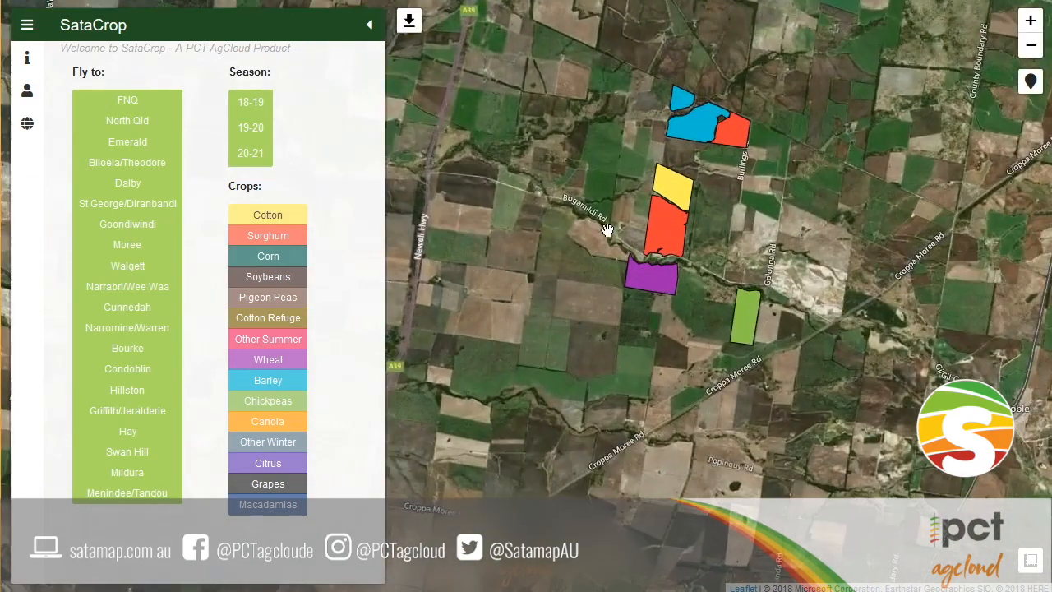
{"action": "left_click_drag", "start_coordinate": [607, 231], "coordinate": [545, 291]}
{"action": "left_click", "coordinate": [616, 288]}
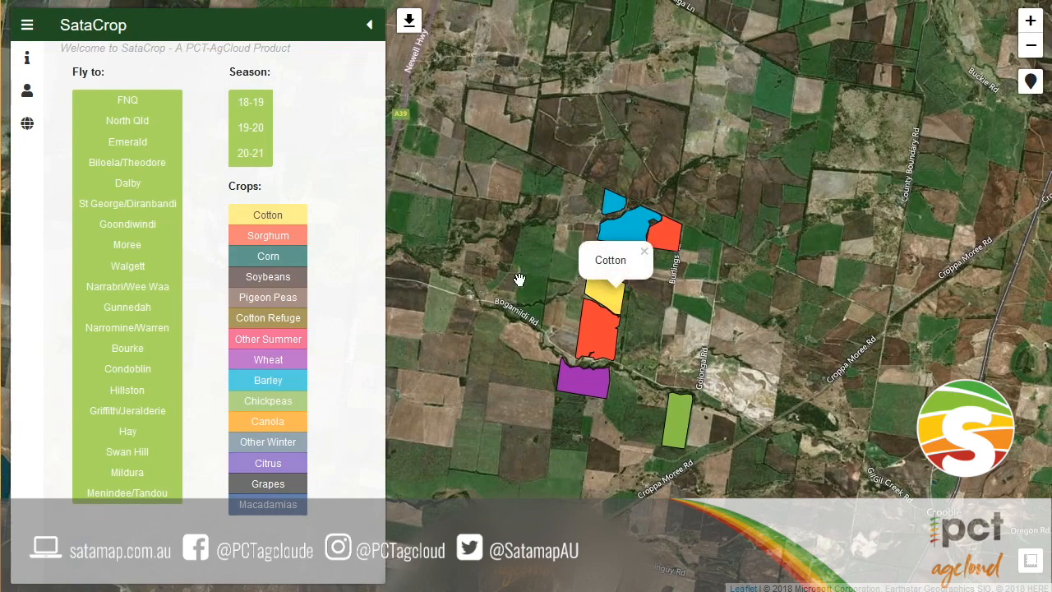
{"action": "left_click", "coordinate": [594, 328]}
{"action": "left_click", "coordinate": [577, 385]}
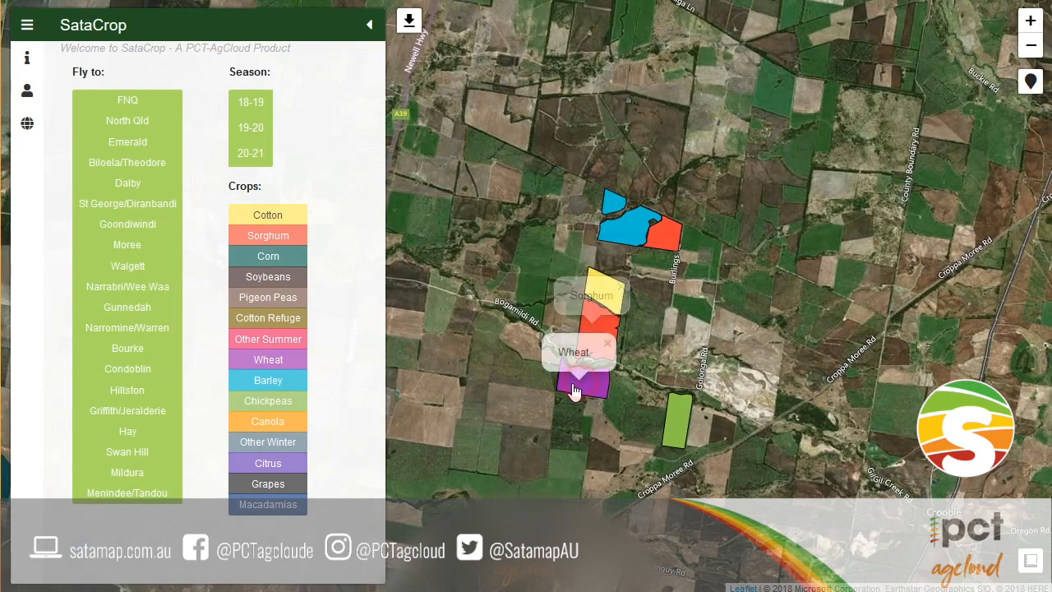
{"action": "left_click", "coordinate": [601, 442]}
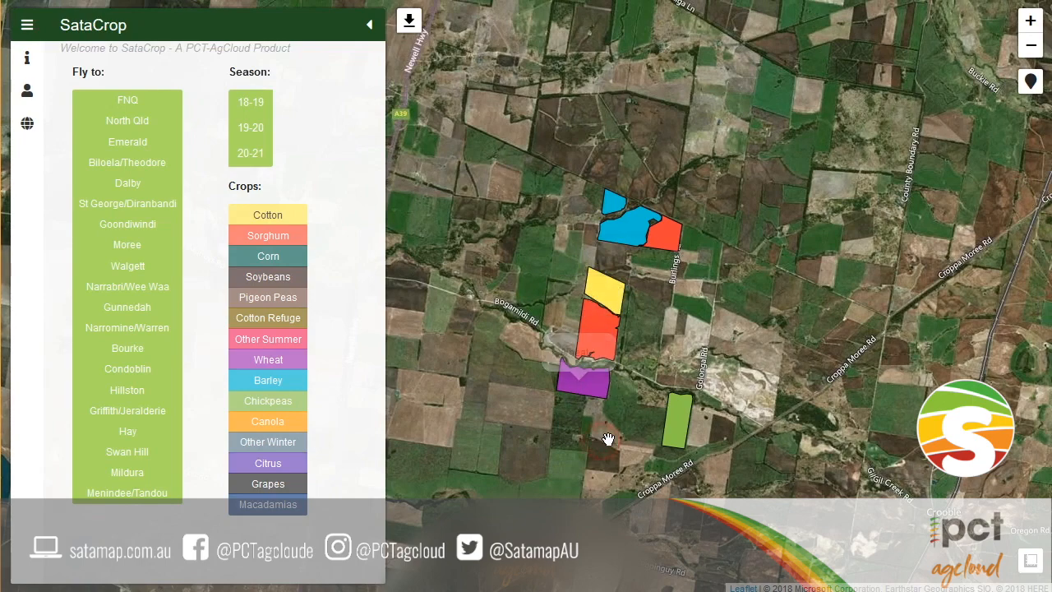
{"action": "left_click_drag", "start_coordinate": [791, 362], "coordinate": [773, 378]}
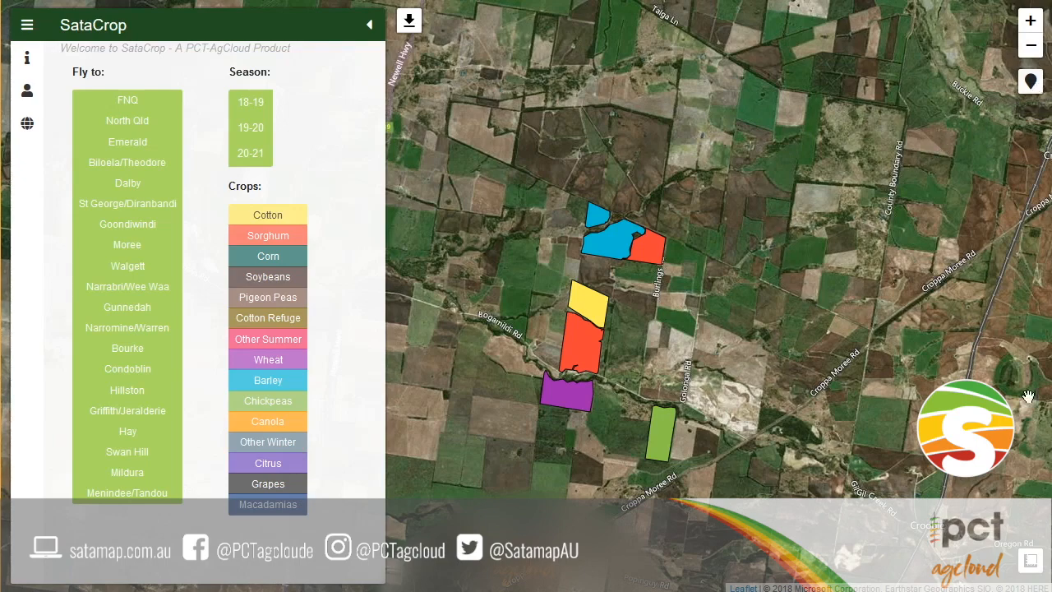
- Measure the path distance and area of a four-point outline around the coloured fields, and discard the measurement
{"action": "mouse_move", "coordinate": [1034, 564]}
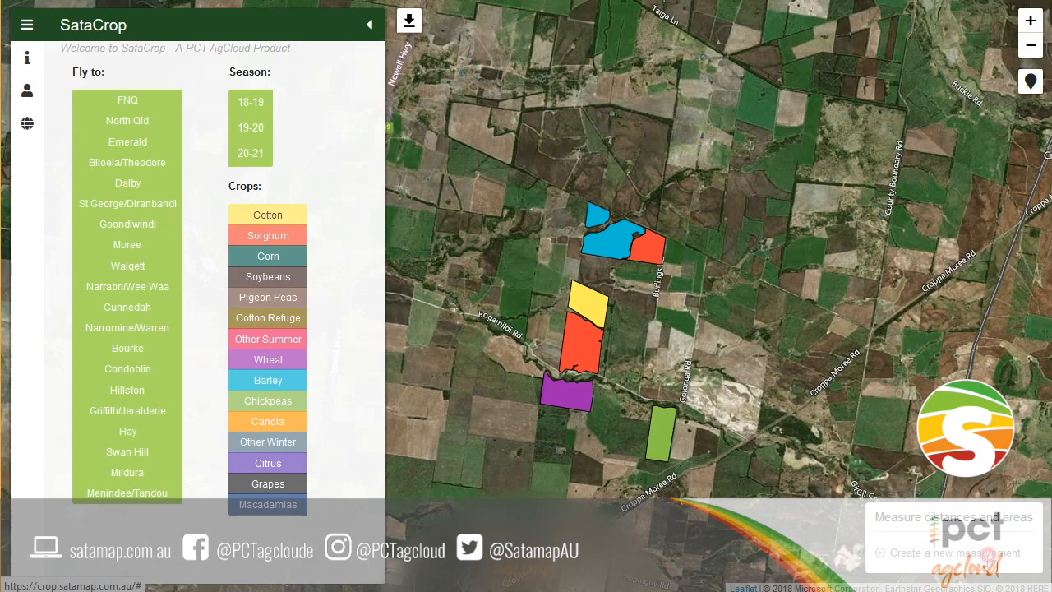
{"action": "left_click", "coordinate": [986, 553]}
{"action": "left_click", "coordinate": [982, 148]}
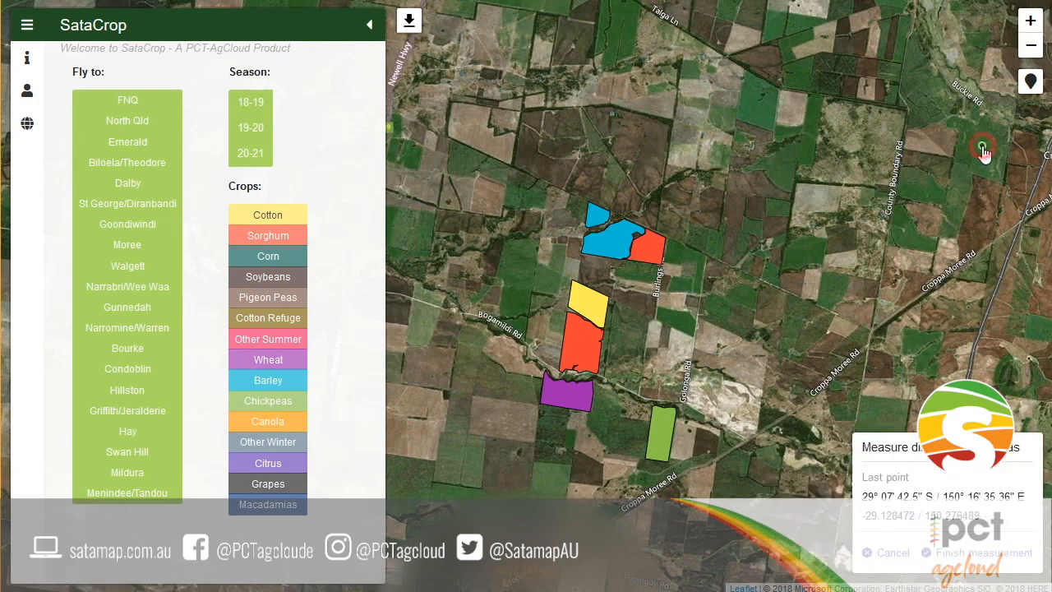
{"action": "left_click", "coordinate": [647, 250]}
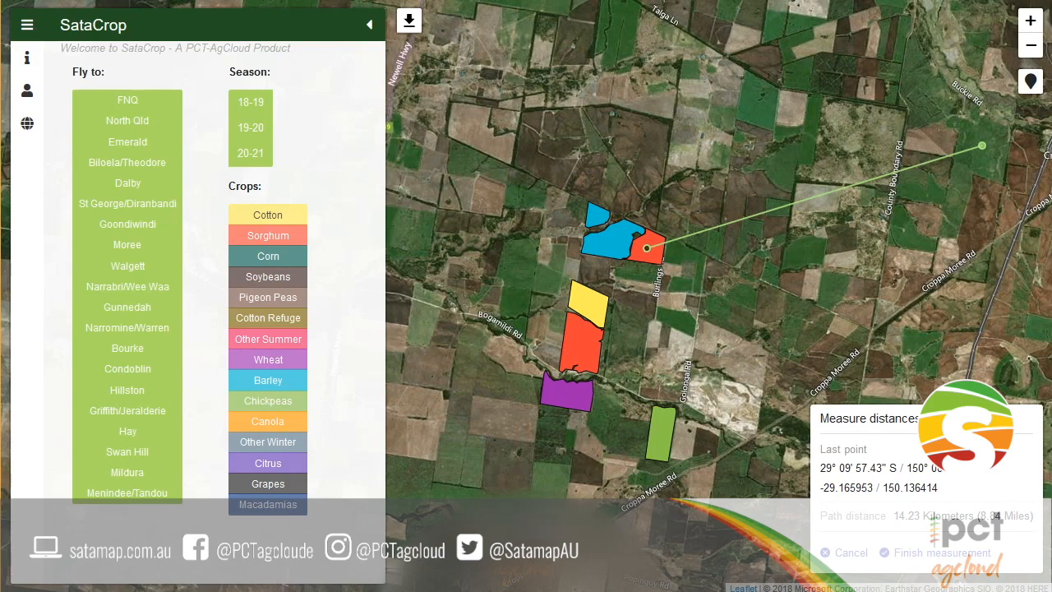
{"action": "left_click", "coordinate": [532, 509]}
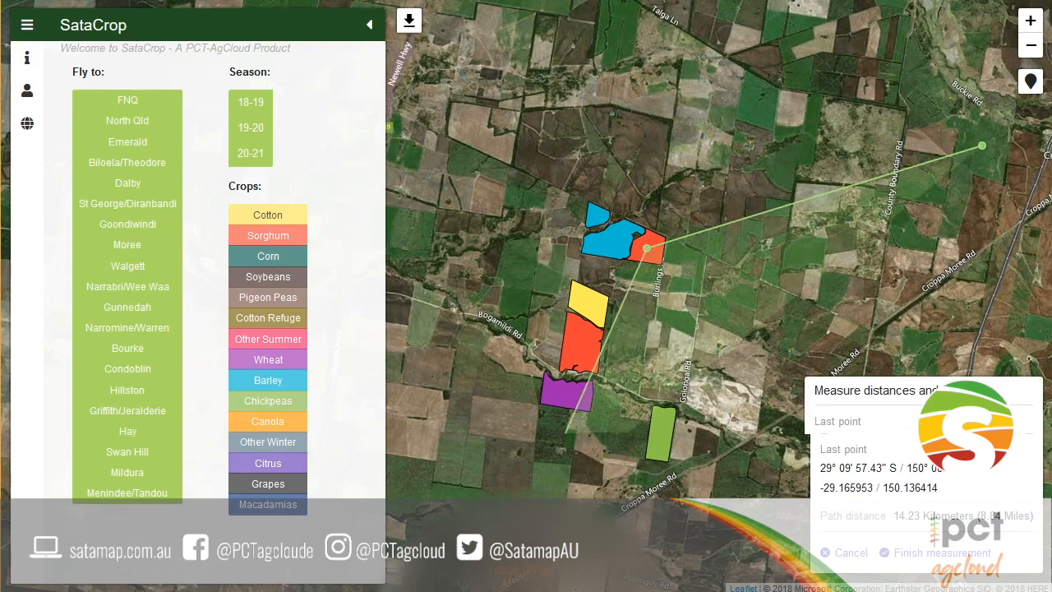
{"action": "left_click", "coordinate": [704, 493]}
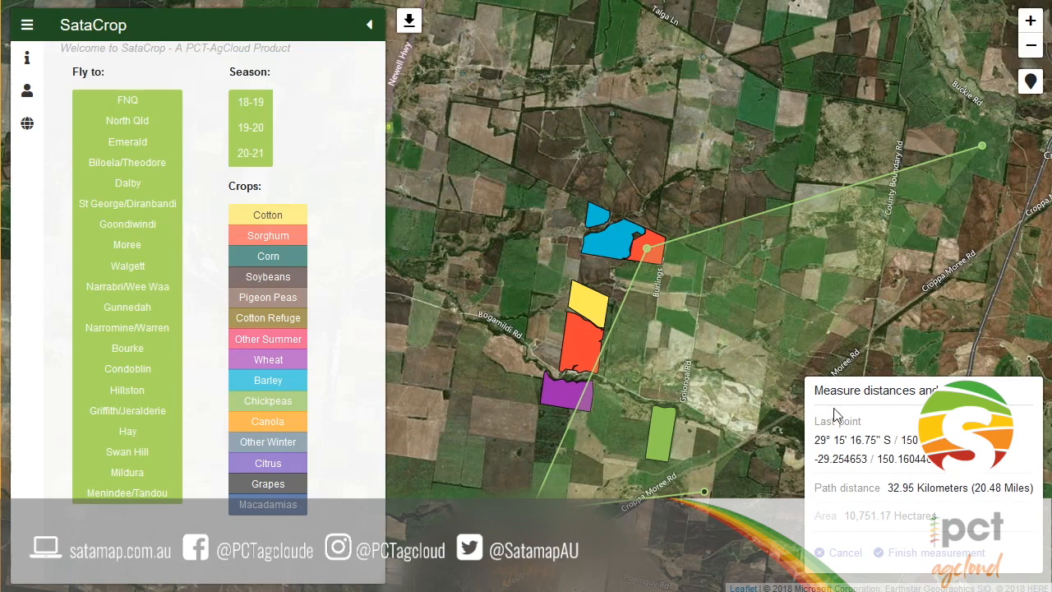
{"action": "left_click", "coordinate": [840, 553]}
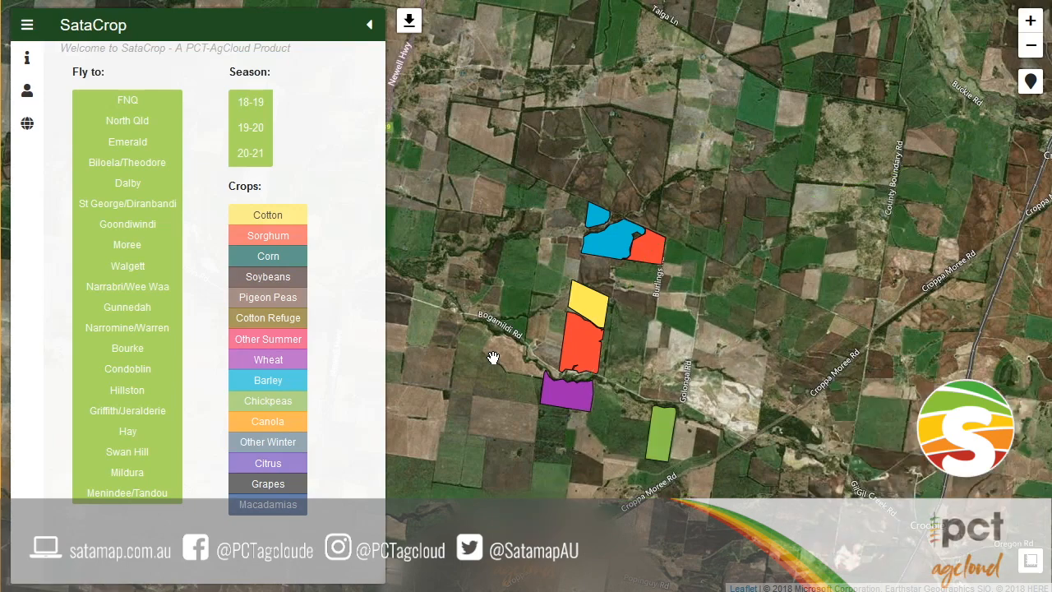
{"action": "scroll", "coordinate": [493, 358], "scroll_direction": "down", "scroll_amount": 1}
{"action": "left_click_drag", "start_coordinate": [494, 252], "coordinate": [621, 162]}
{"action": "left_click_drag", "start_coordinate": [573, 368], "coordinate": [571, 408]}
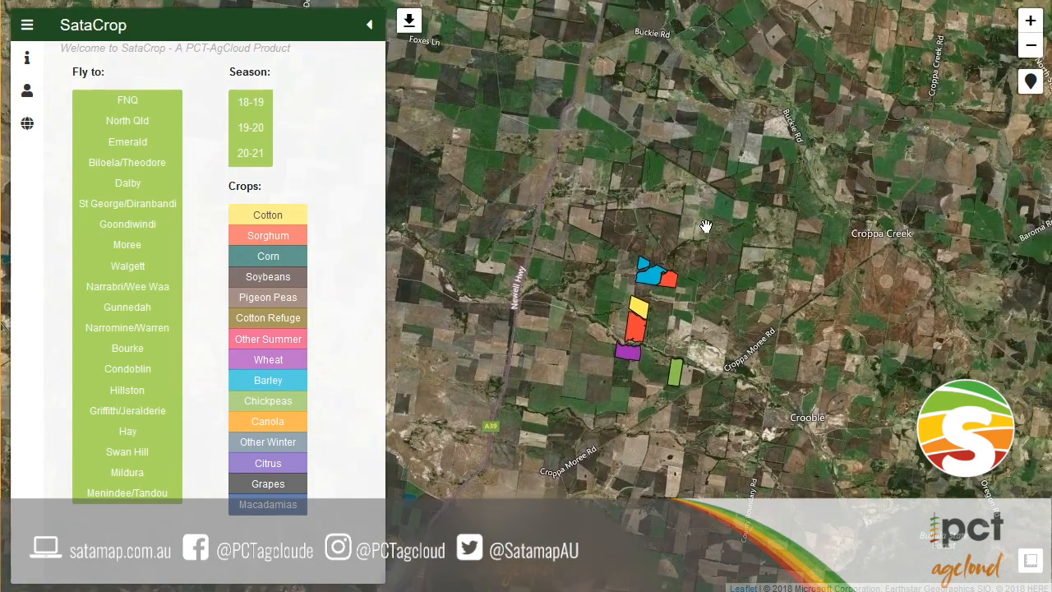
{"action": "left_click_drag", "start_coordinate": [705, 226], "coordinate": [708, 318]}
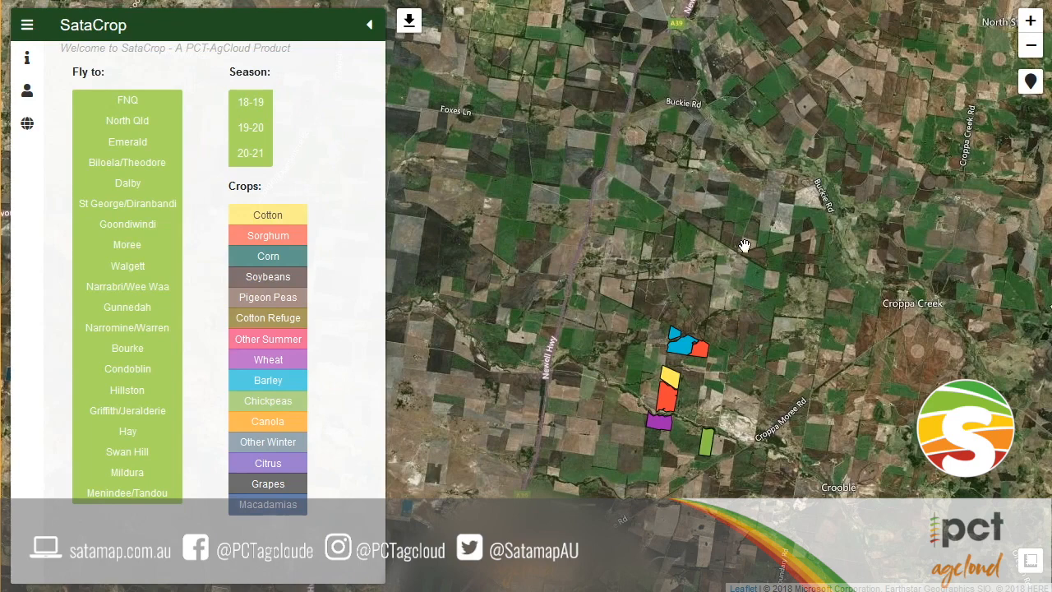
{"action": "left_click_drag", "start_coordinate": [817, 141], "coordinate": [729, 119]}
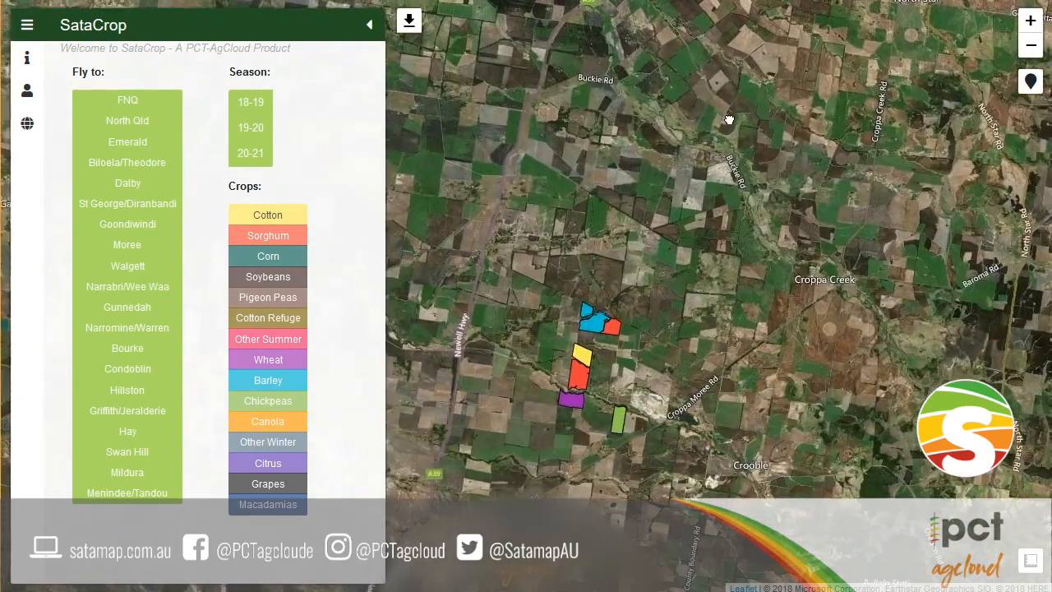
{"action": "left_click_drag", "start_coordinate": [662, 288], "coordinate": [690, 260]}
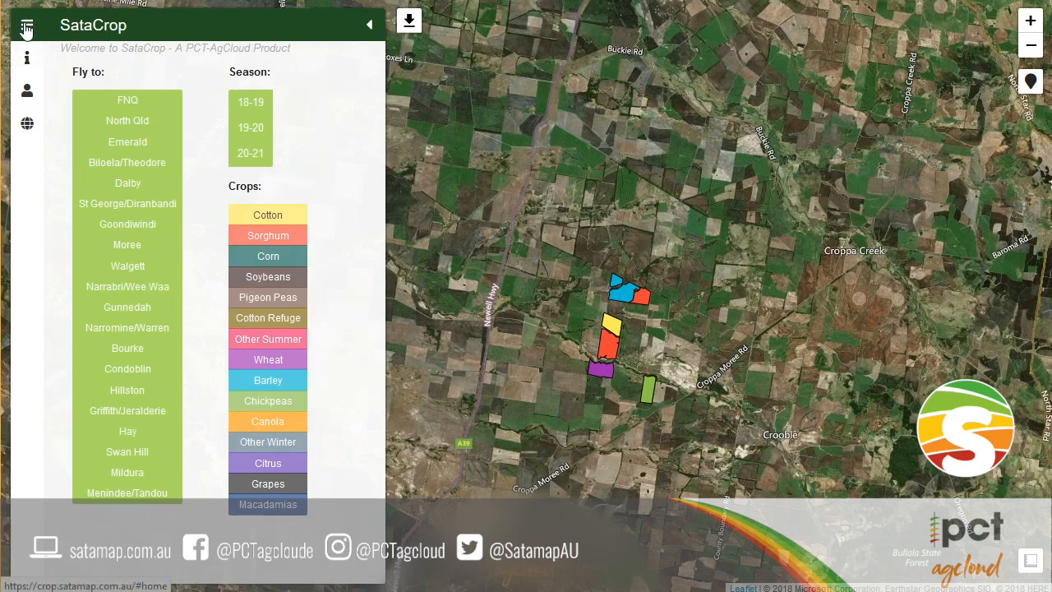
- Log in to the paddock mapping account with its username and password
{"action": "left_click", "coordinate": [26, 94]}
{"action": "left_click", "coordinate": [150, 110]}
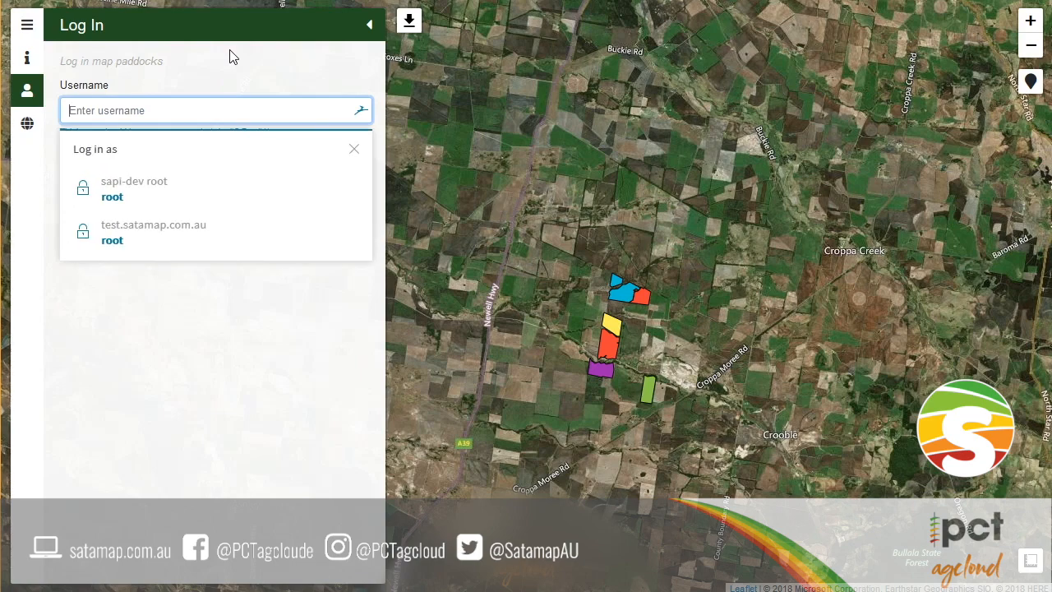
{"action": "type", "text": "ben"}
{"action": "key", "text": "Tab"}
{"action": "type", "text": "***"}
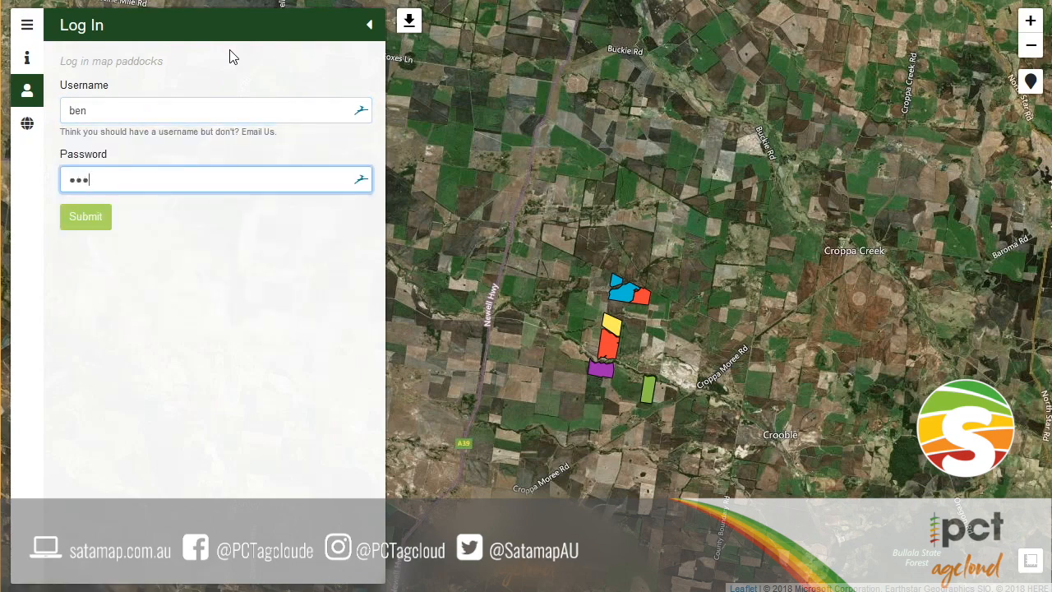
{"action": "left_click", "coordinate": [93, 227]}
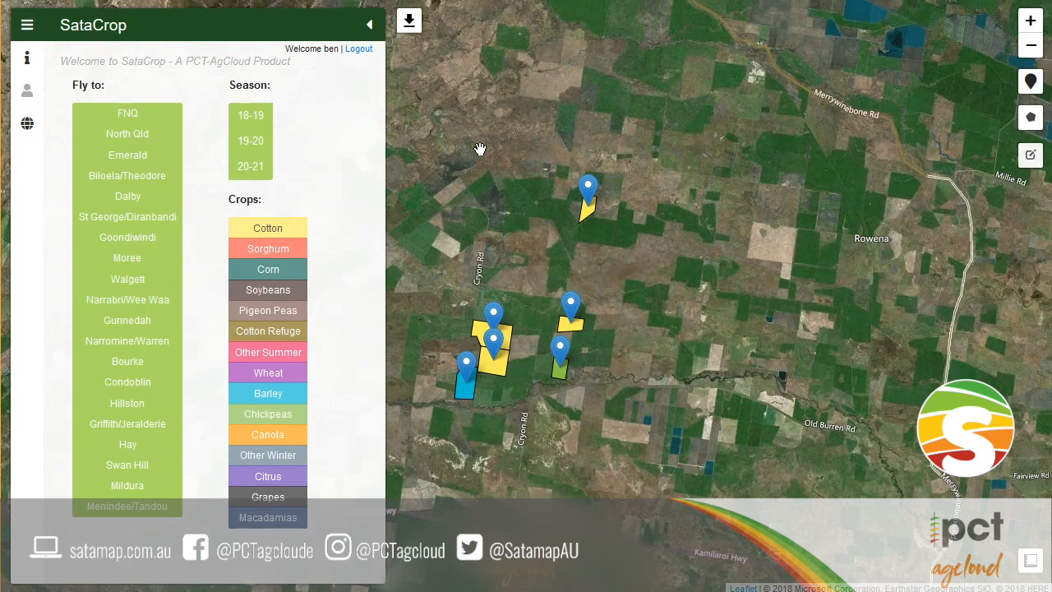
- View the season details and editing options of the northernmost cotton field near Rowena, and close them
{"action": "left_click_drag", "start_coordinate": [466, 209], "coordinate": [506, 149]}
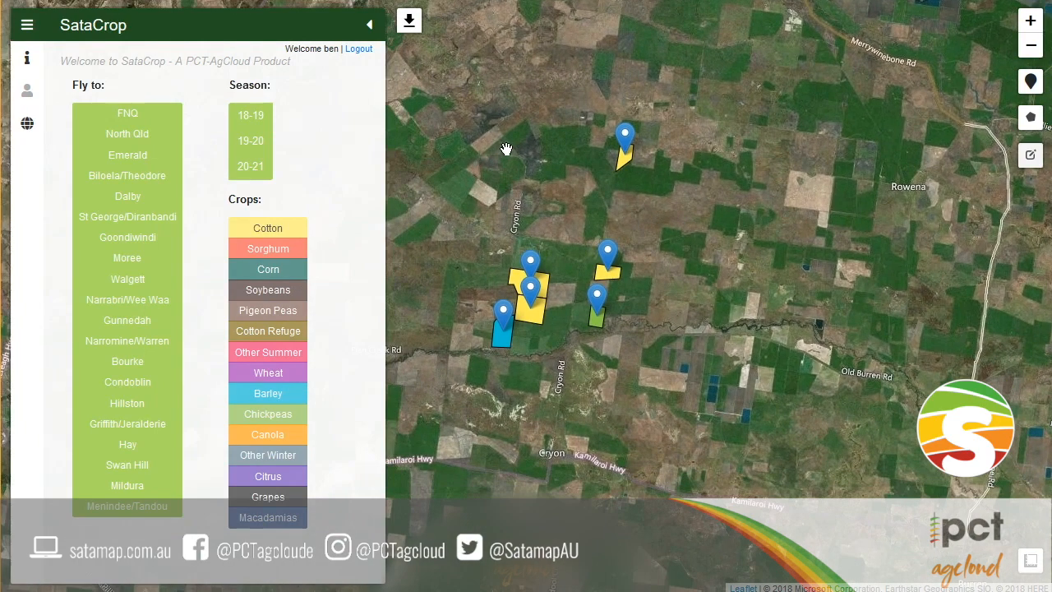
{"action": "mouse_move", "coordinate": [521, 111]}
{"action": "left_mouse_down"}
{"action": "mouse_move", "coordinate": [542, 136]}
{"action": "mouse_move", "coordinate": [585, 143]}
{"action": "left_mouse_up"}
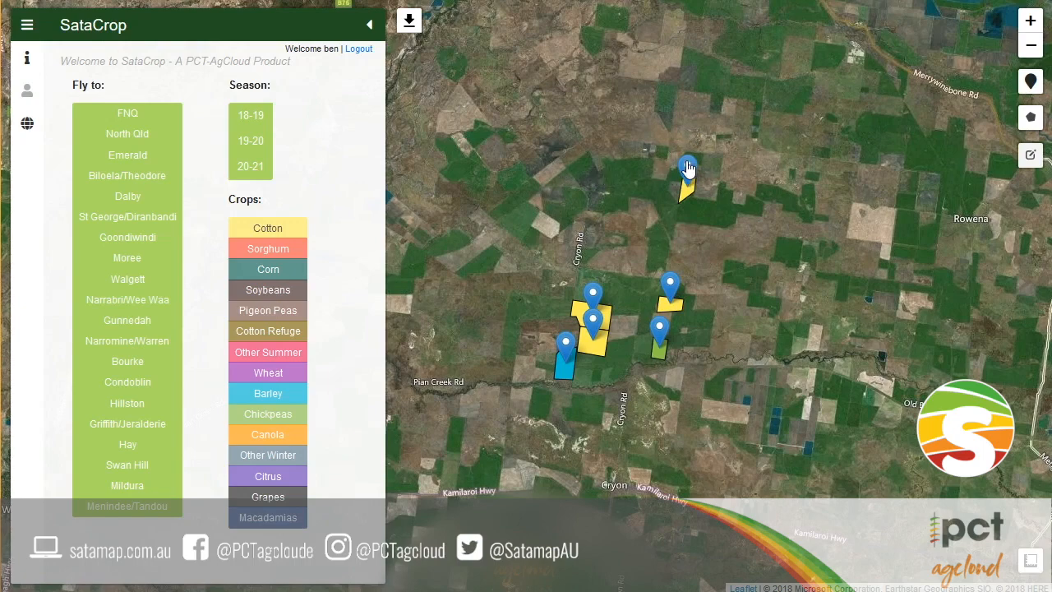
{"action": "left_click", "coordinate": [687, 168]}
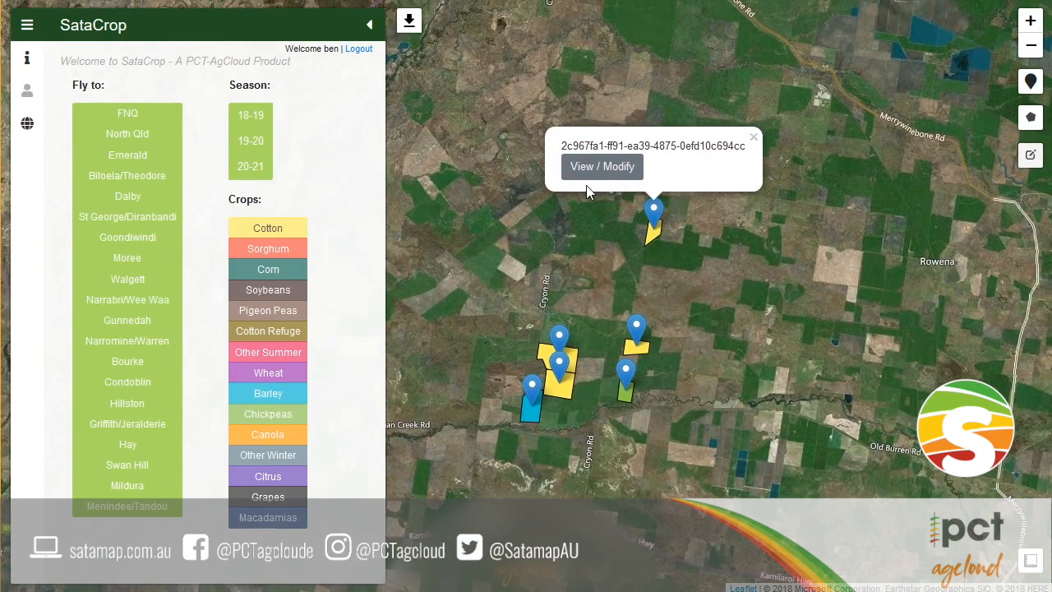
{"action": "left_click", "coordinate": [594, 174]}
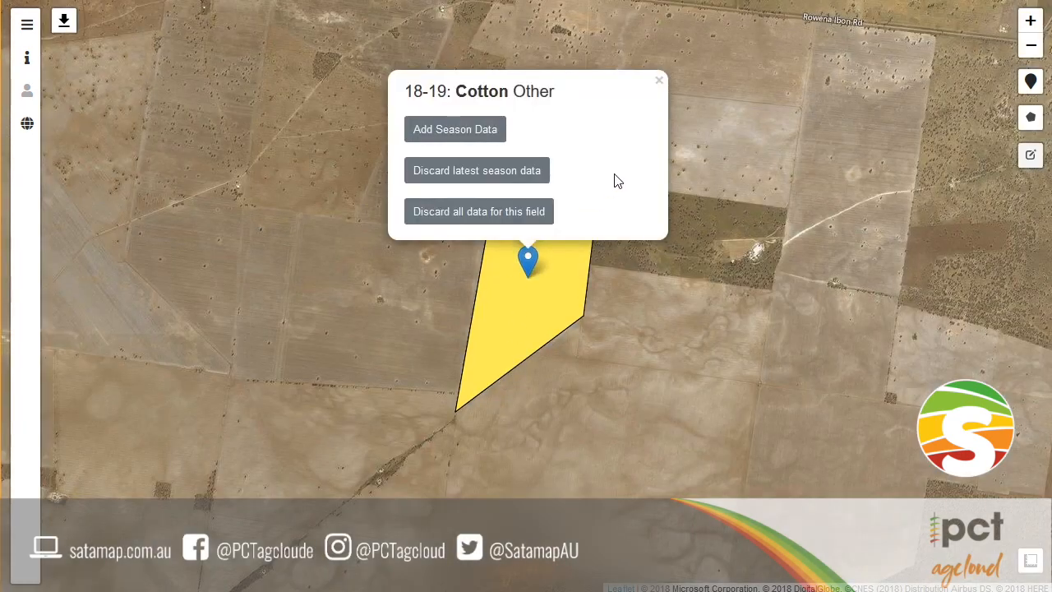
{"action": "left_click", "coordinate": [660, 83]}
{"action": "scroll", "coordinate": [660, 140], "scroll_direction": "down", "scroll_amount": 1}
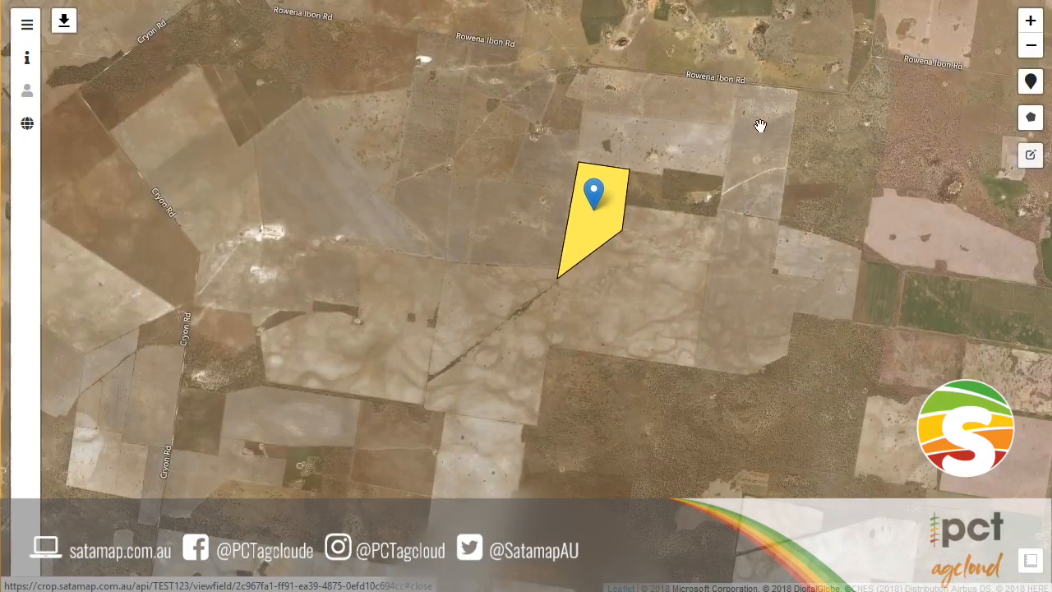
{"action": "left_click_drag", "start_coordinate": [761, 126], "coordinate": [630, 222]}
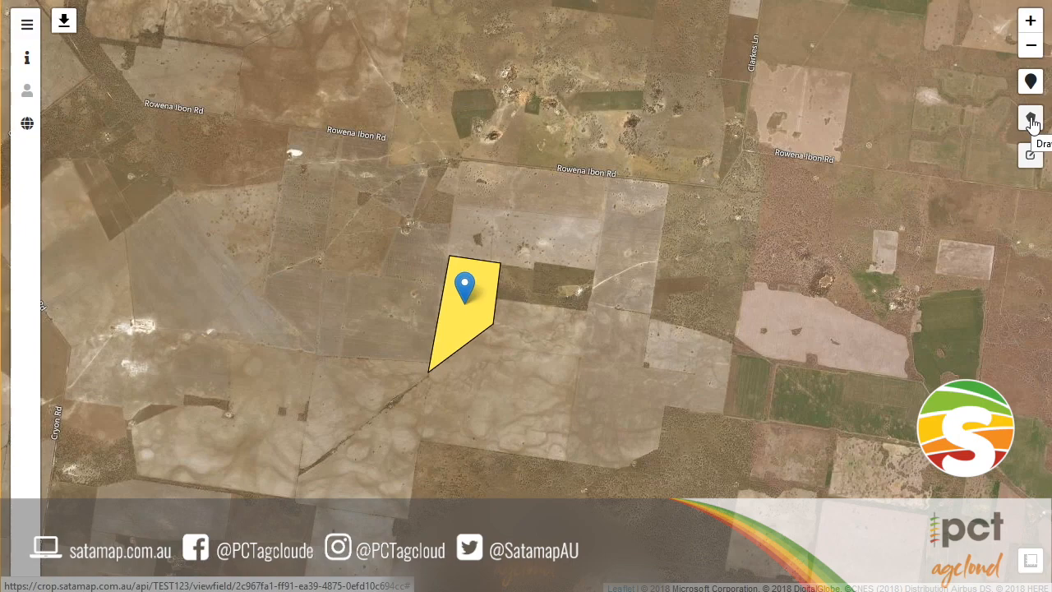
{"action": "mouse_move", "coordinate": [641, 101]}
{"action": "left_mouse_down"}
{"action": "mouse_move", "coordinate": [616, 171]}
{"action": "mouse_move", "coordinate": [605, 126]}
{"action": "mouse_move", "coordinate": [605, 108]}
{"action": "mouse_move", "coordinate": [615, 107]}
{"action": "left_mouse_up"}
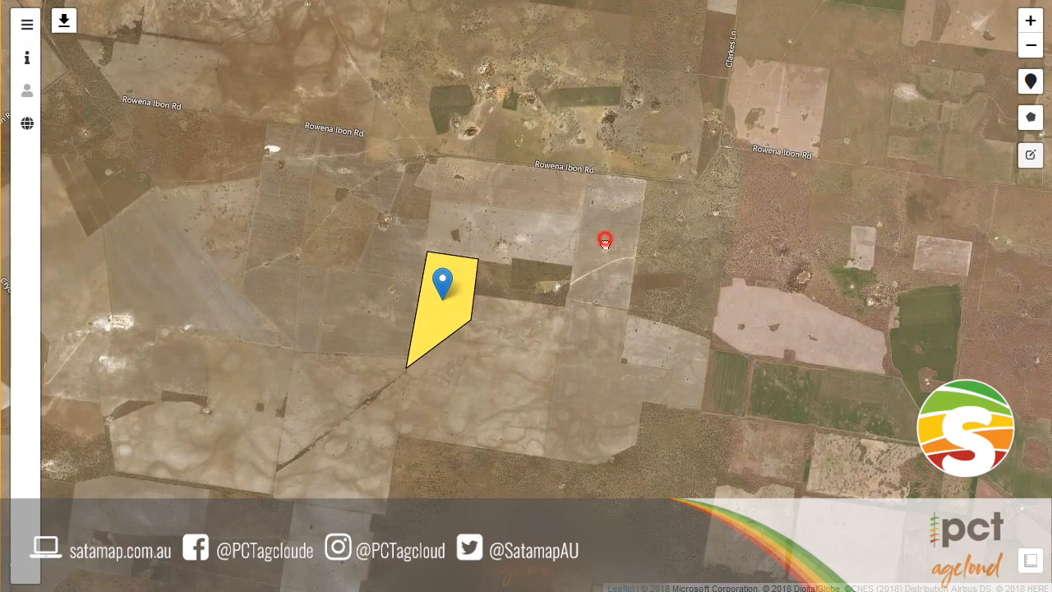
- Draw a five-point paddock polygon of about 321 ha south of Rowena Ibon Rd, around the long field north-east of the yellow paddock
{"action": "mouse_move", "coordinate": [608, 239]}
{"action": "left_mouse_down"}
{"action": "mouse_move", "coordinate": [580, 303]}
{"action": "mouse_move", "coordinate": [604, 253]}
{"action": "left_mouse_up"}
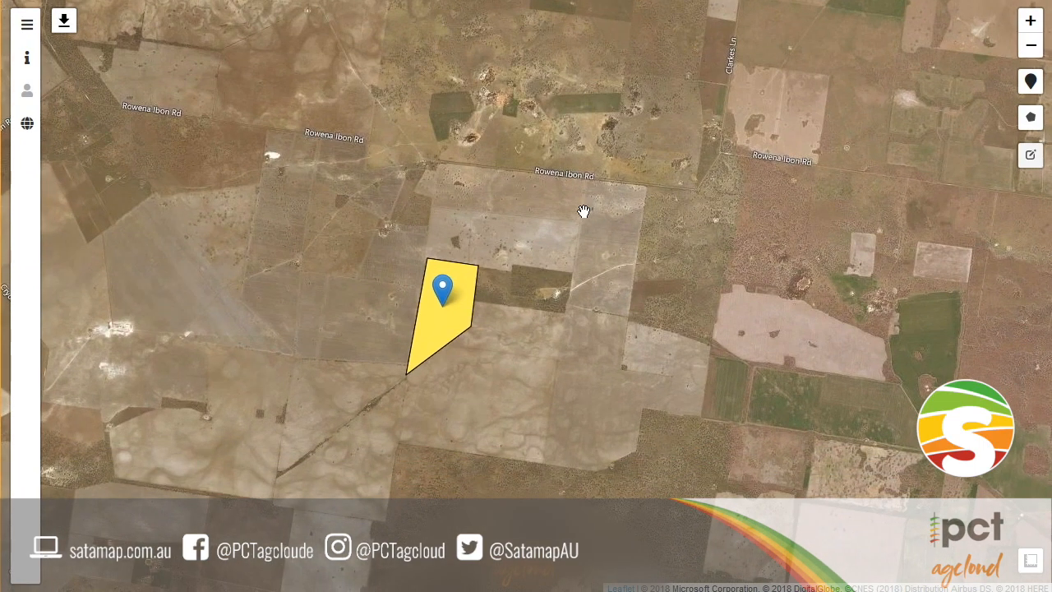
{"action": "scroll", "coordinate": [584, 211], "scroll_direction": "up", "scroll_amount": 1}
{"action": "left_click_drag", "start_coordinate": [761, 155], "coordinate": [693, 177]}
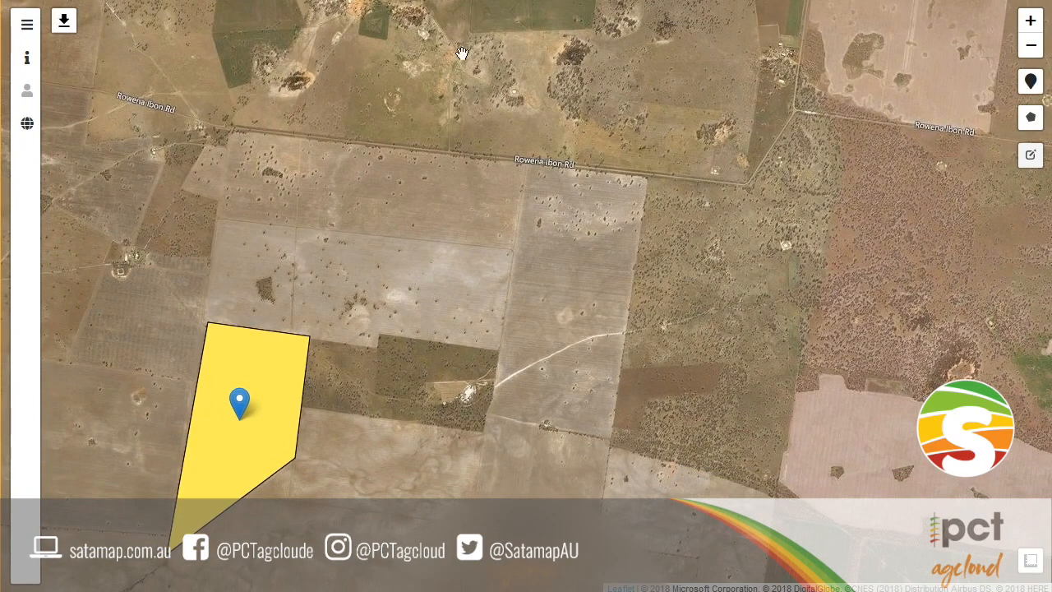
{"action": "left_click", "coordinate": [1032, 119]}
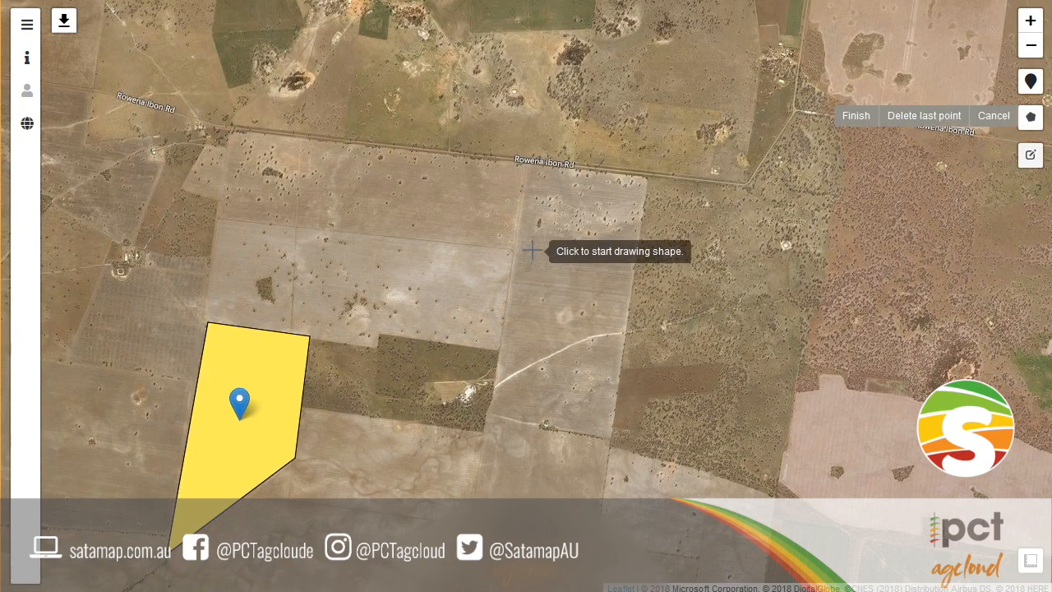
{"action": "scroll", "coordinate": [532, 250], "scroll_direction": "up", "scroll_amount": 1}
{"action": "scroll", "coordinate": [630, 326], "scroll_direction": "down", "scroll_amount": 1}
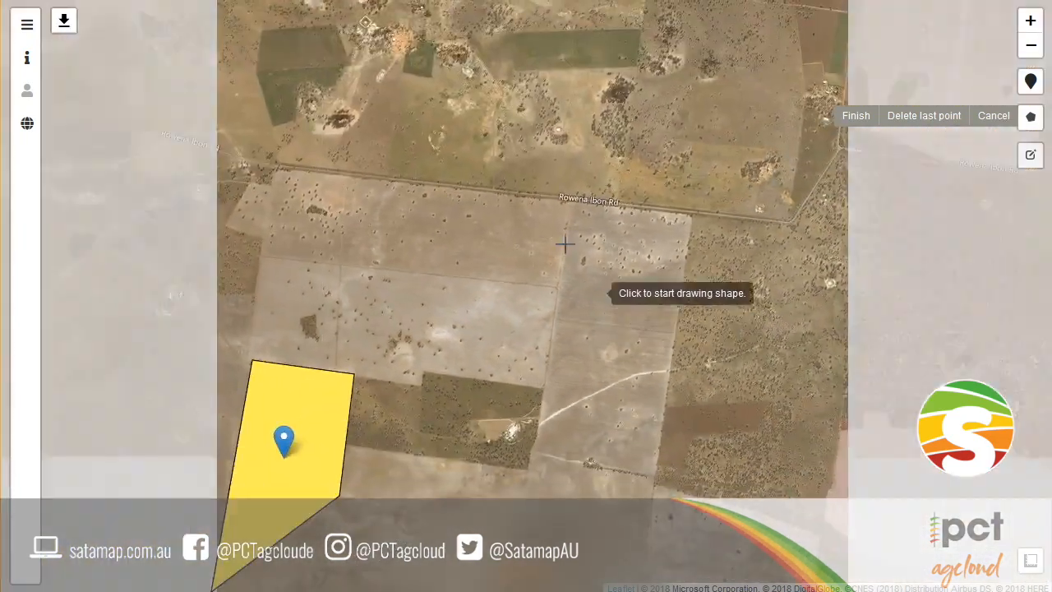
{"action": "left_click", "coordinate": [571, 200]}
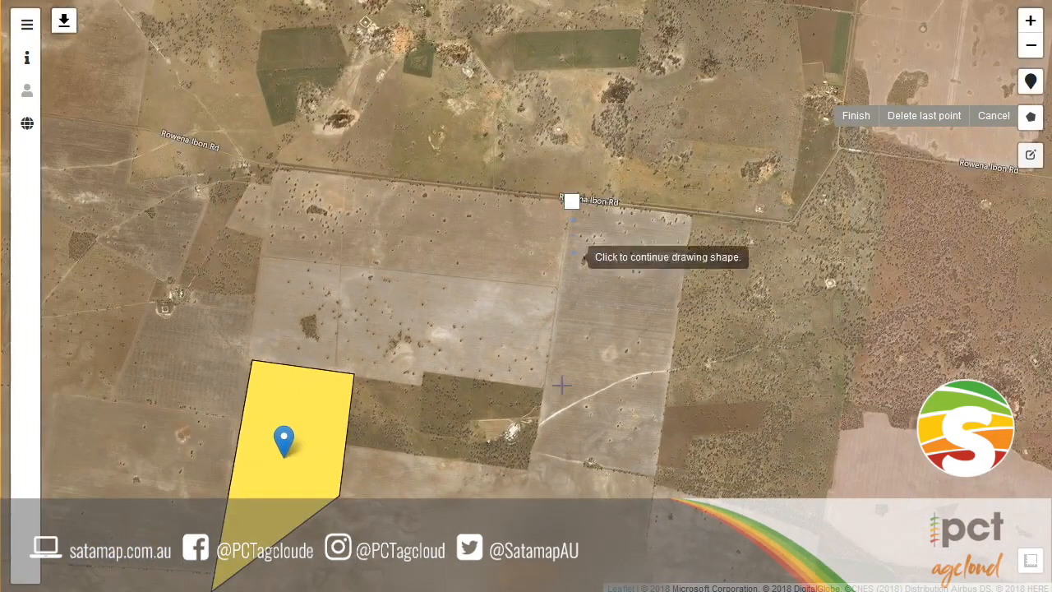
{"action": "left_click", "coordinate": [538, 437]}
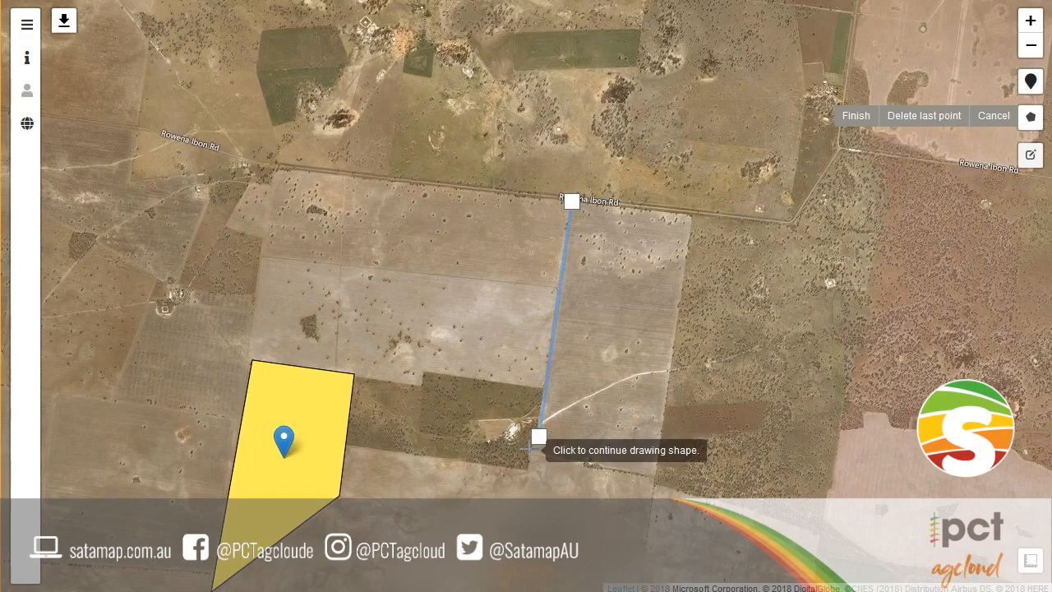
{"action": "left_click", "coordinate": [529, 450]}
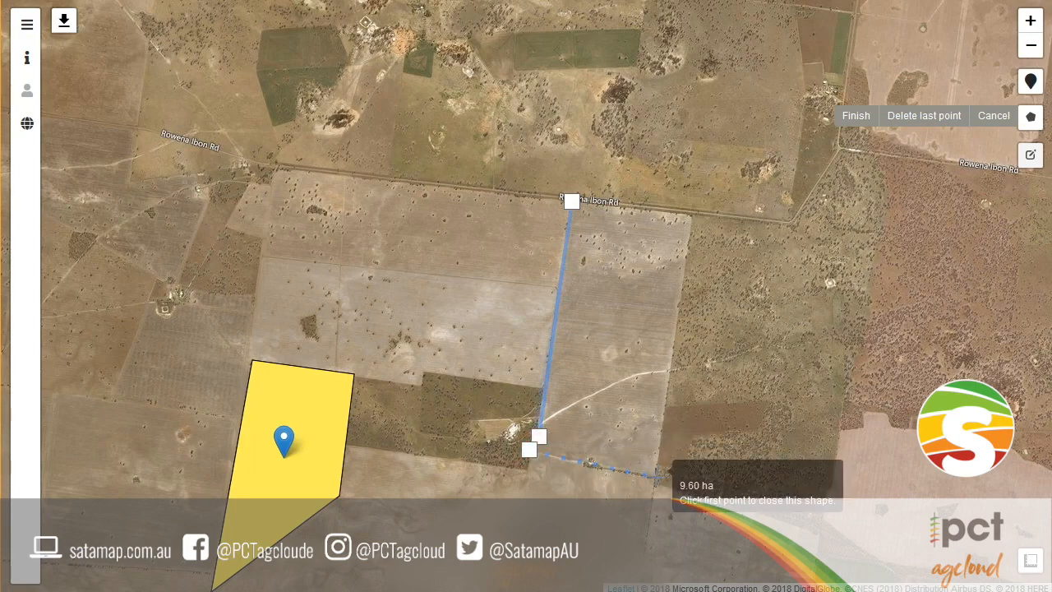
{"action": "left_click", "coordinate": [656, 477]}
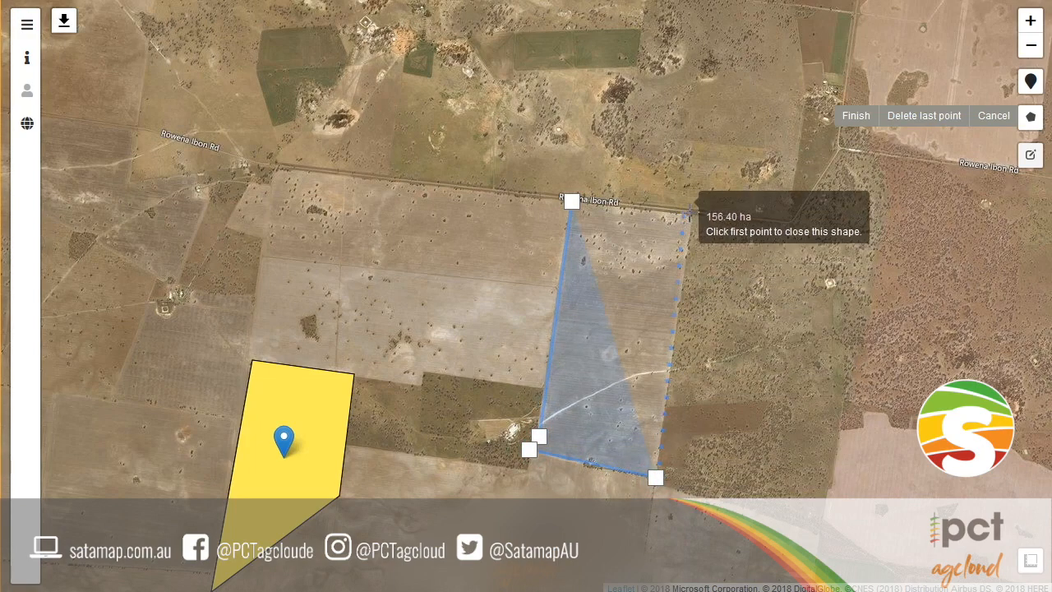
{"action": "left_click", "coordinate": [692, 215]}
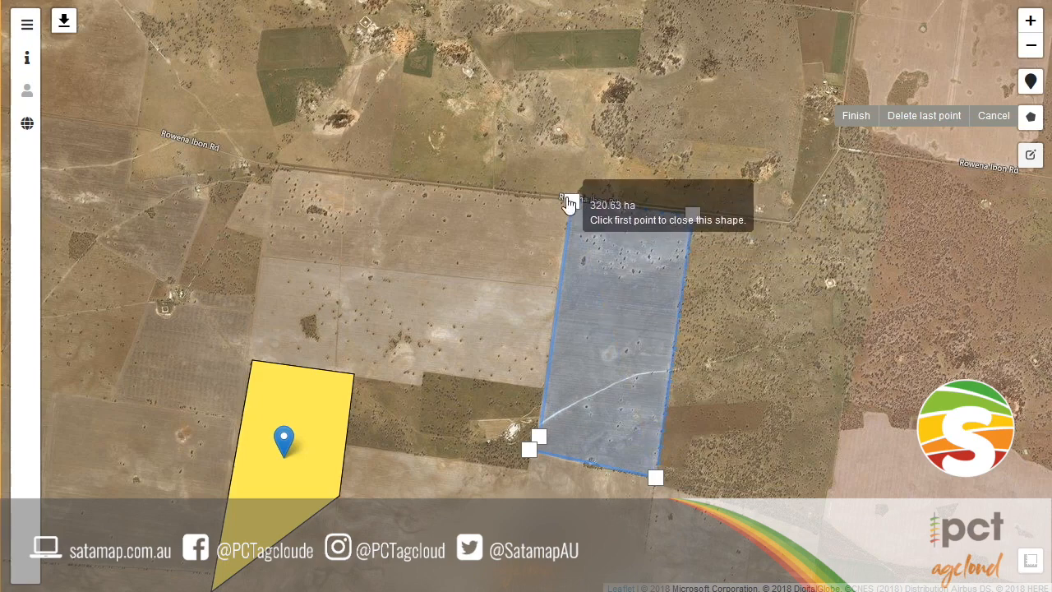
{"action": "left_click", "coordinate": [569, 203]}
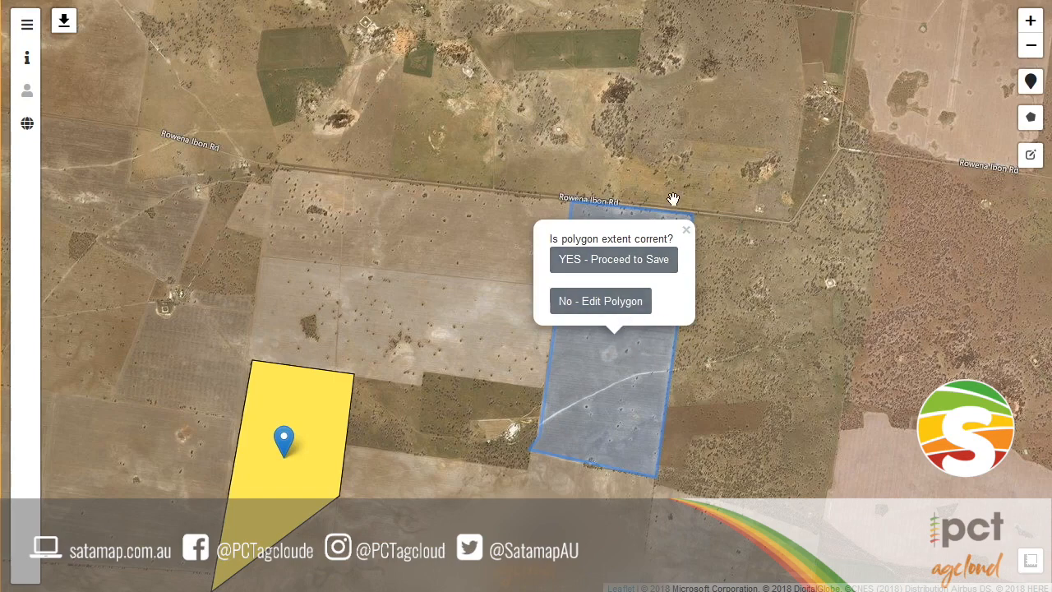
- Add an edit point midway along the new polygon's eastern edge, save the shape change and accept the extent for saving
{"action": "left_click", "coordinate": [602, 303]}
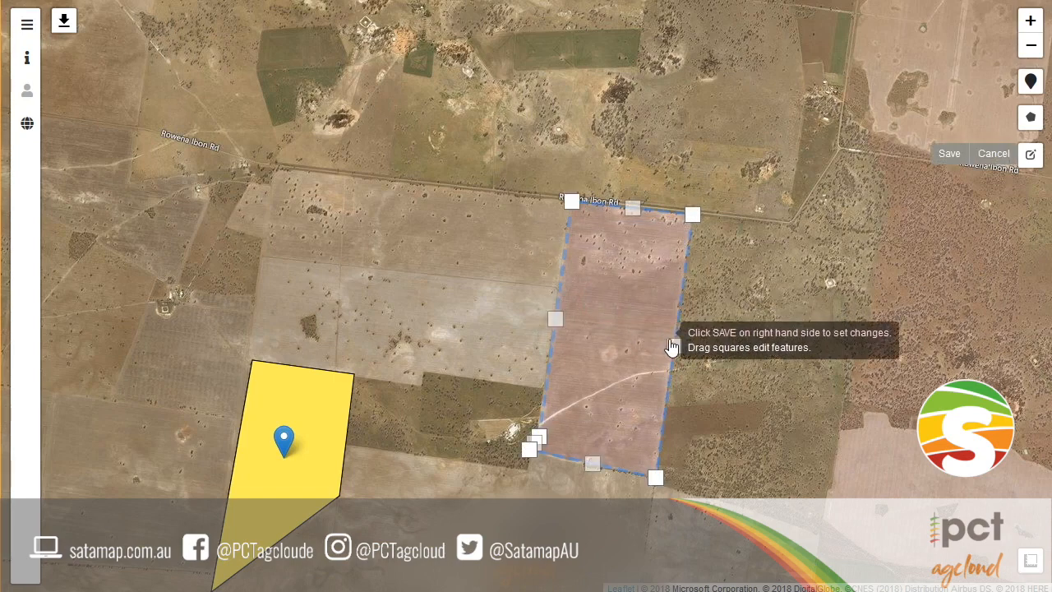
{"action": "mouse_move", "coordinate": [679, 352]}
{"action": "left_mouse_down"}
{"action": "mouse_move", "coordinate": [738, 355]}
{"action": "mouse_move", "coordinate": [674, 344]}
{"action": "left_mouse_up"}
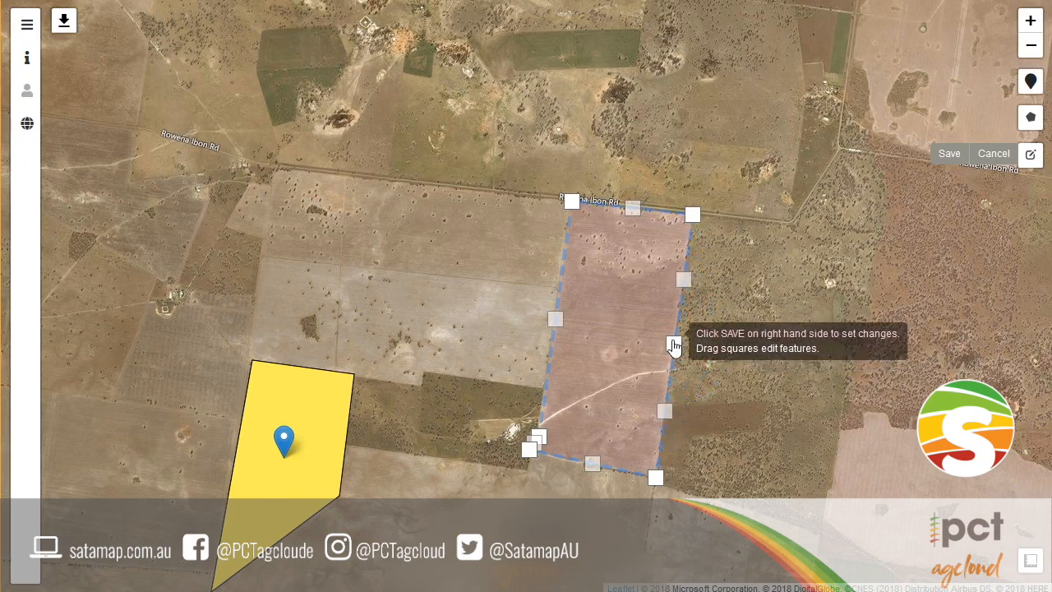
{"action": "left_click", "coordinate": [946, 155]}
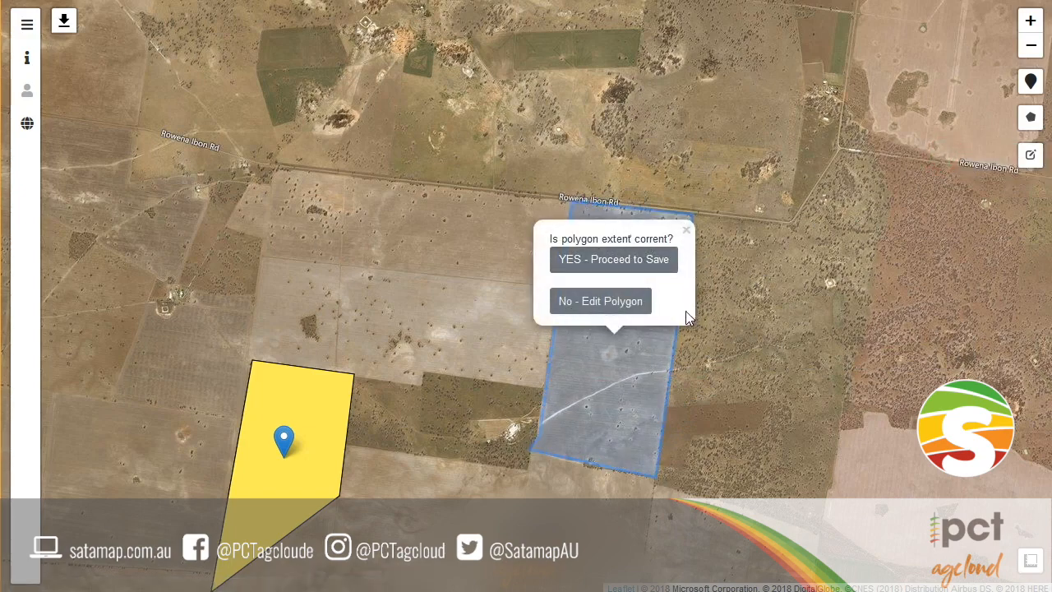
{"action": "left_click", "coordinate": [630, 265]}
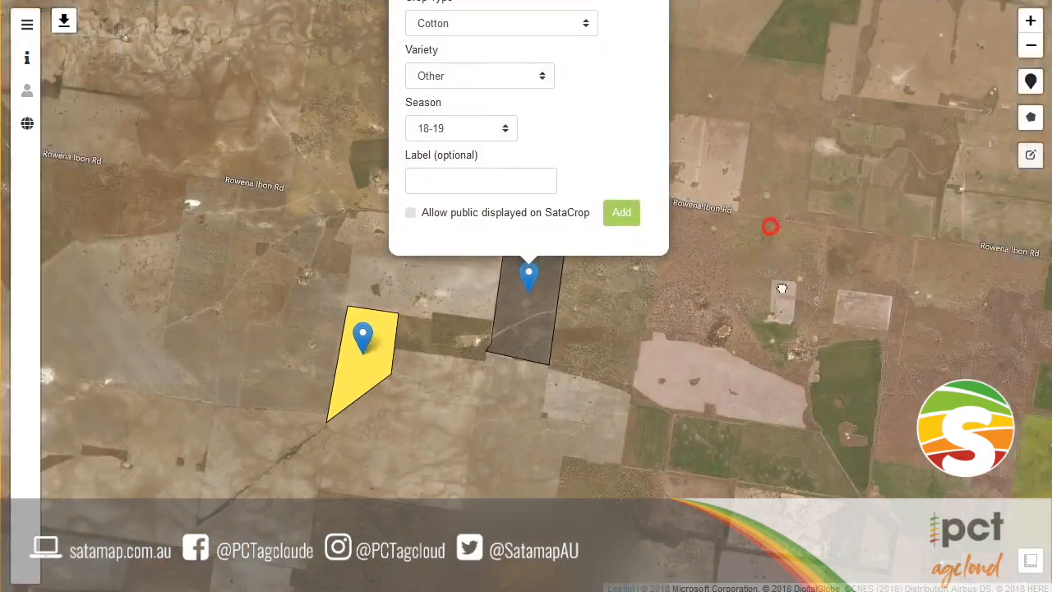
- Set the new field's crop type to Cotton and its variety to Sicot 746B3F
{"action": "left_click_drag", "start_coordinate": [770, 228], "coordinate": [795, 344]}
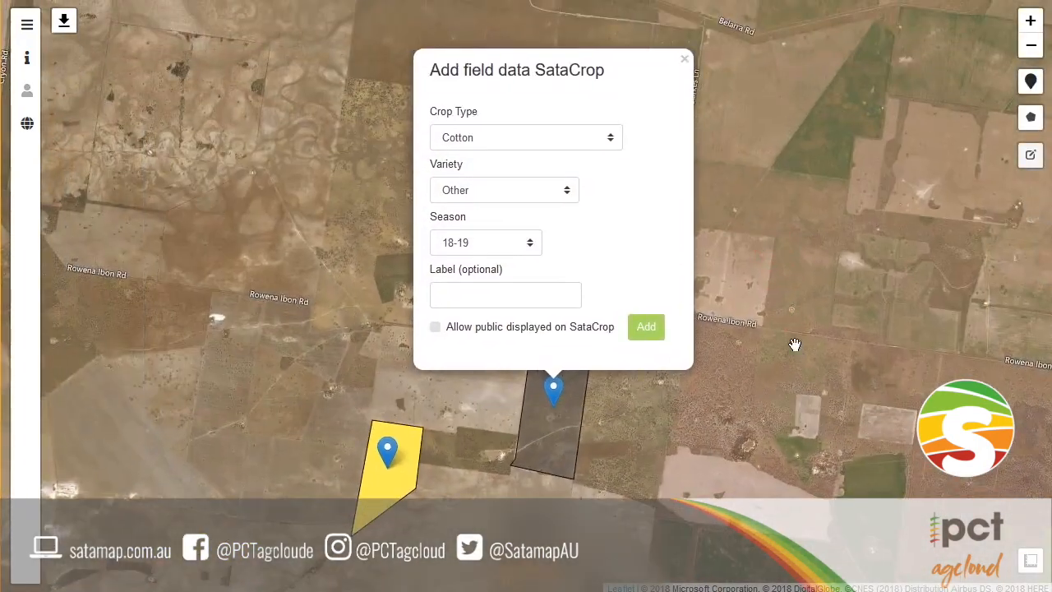
{"action": "left_click_drag", "start_coordinate": [801, 212], "coordinate": [797, 244]}
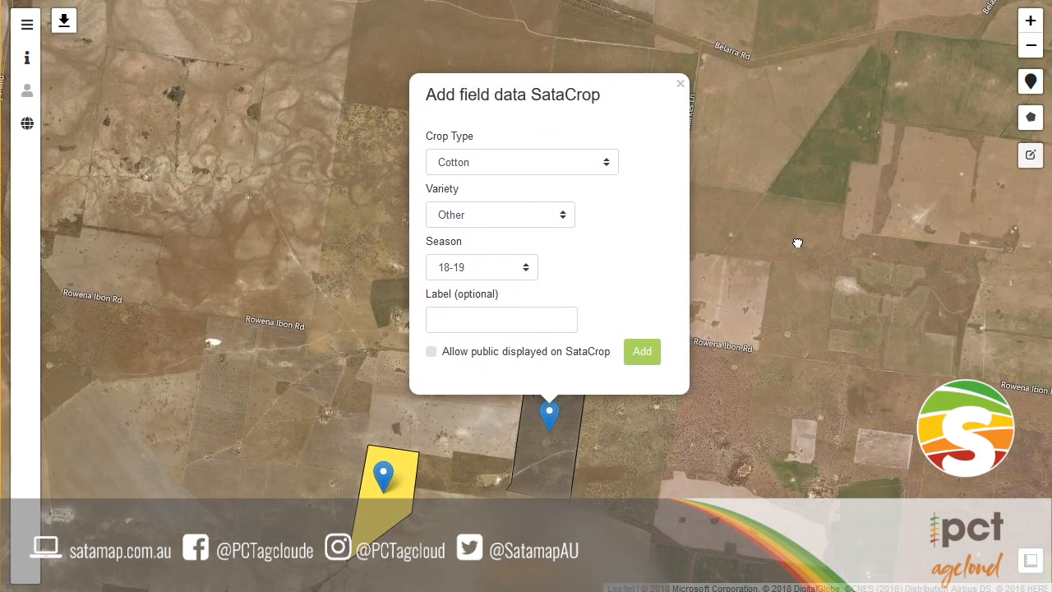
{"action": "left_click_drag", "start_coordinate": [801, 148], "coordinate": [796, 193]}
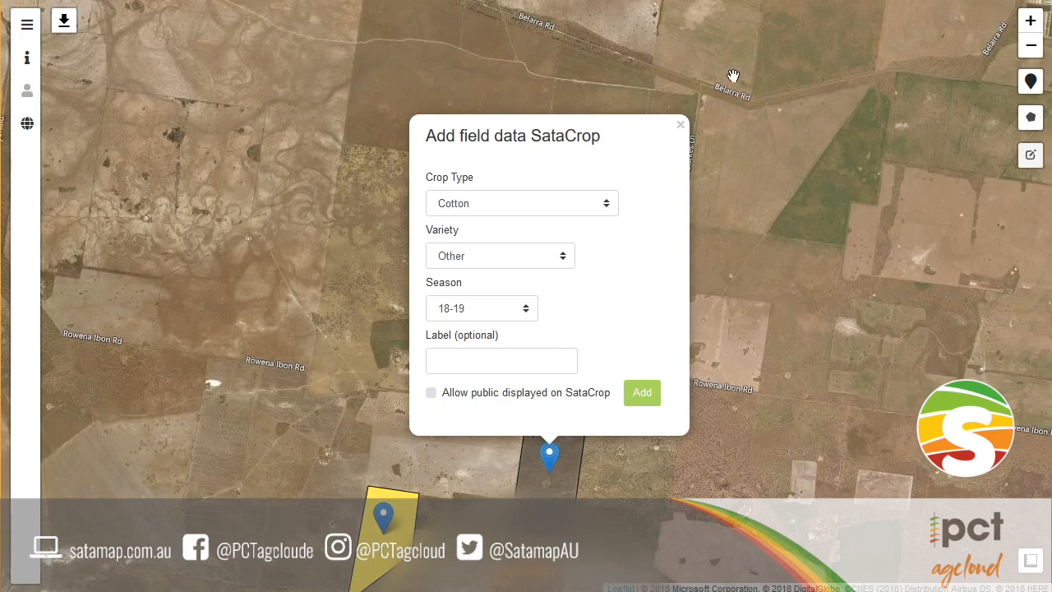
{"action": "left_click", "coordinate": [608, 205]}
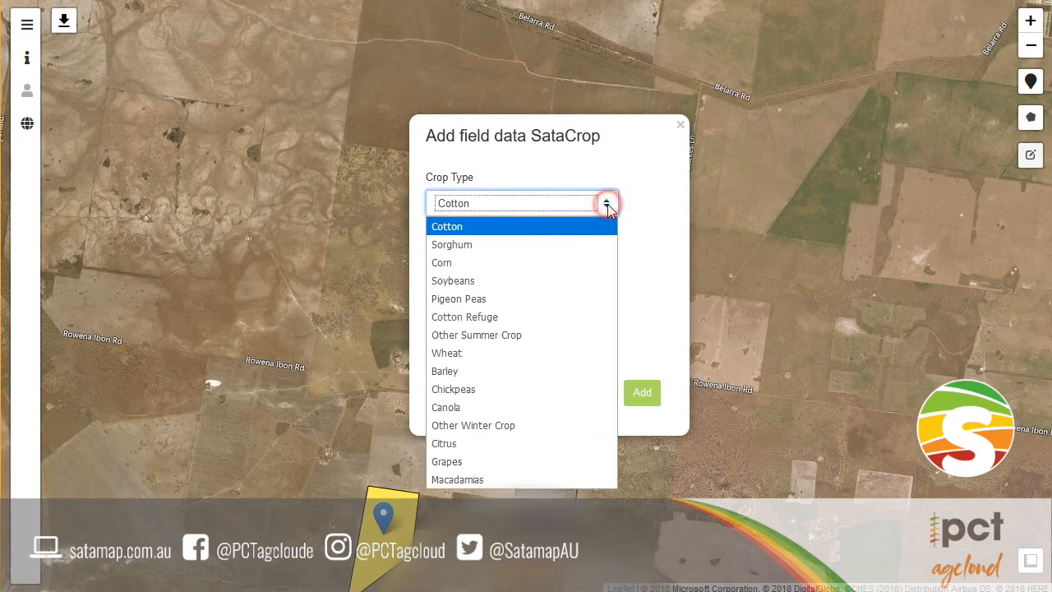
{"action": "left_click", "coordinate": [548, 227]}
{"action": "left_click", "coordinate": [535, 257]}
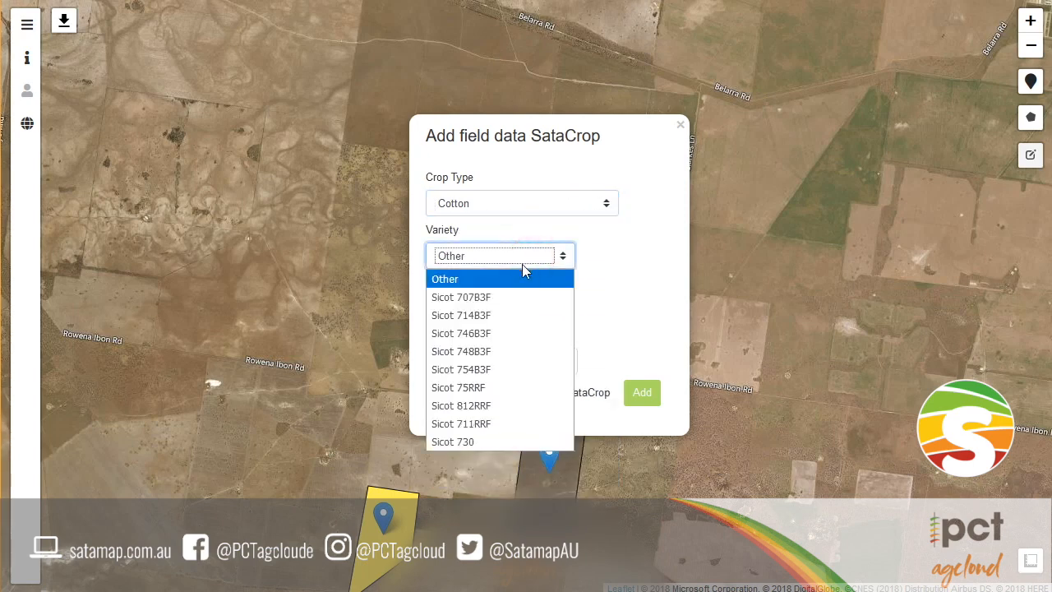
{"action": "left_click", "coordinate": [494, 337]}
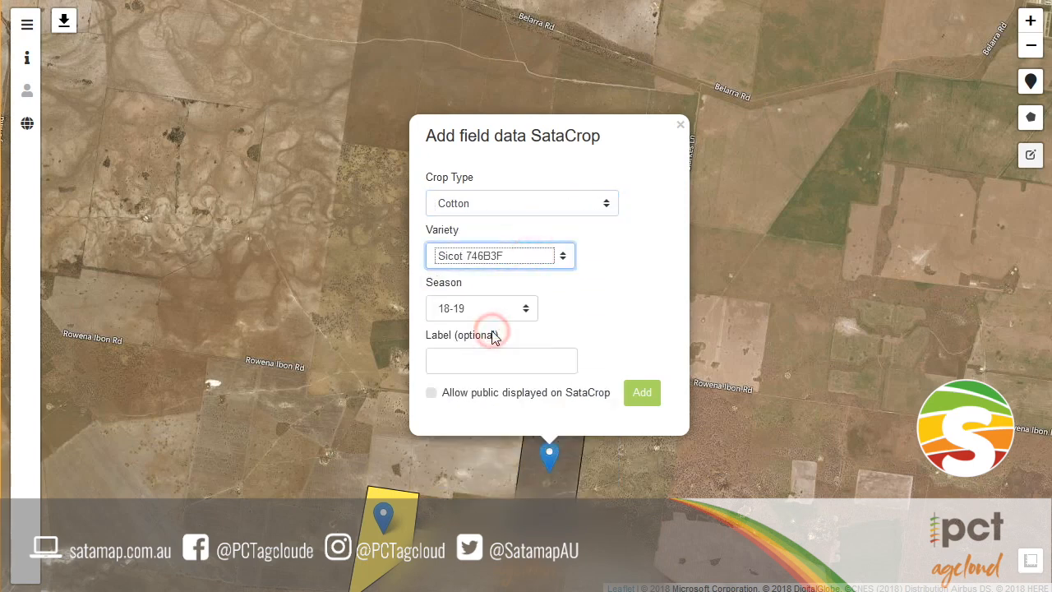
{"action": "left_click", "coordinate": [644, 249]}
- Keep season 18-19, label the field Field 11, allow its public display on SataCrop, and add the field data
{"action": "left_click", "coordinate": [523, 311]}
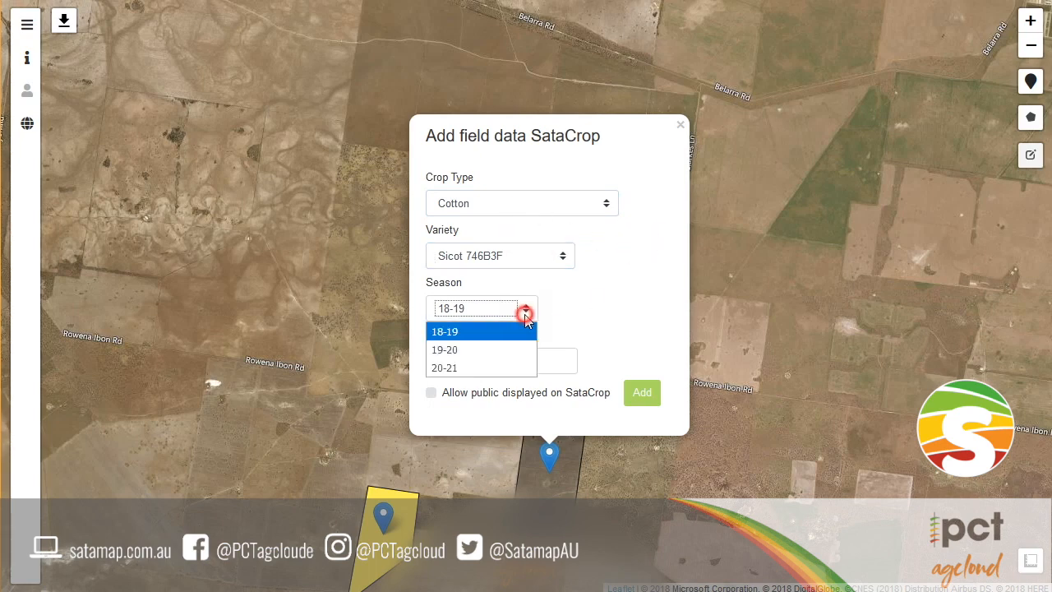
{"action": "left_click", "coordinate": [524, 308]}
{"action": "left_click", "coordinate": [520, 369]}
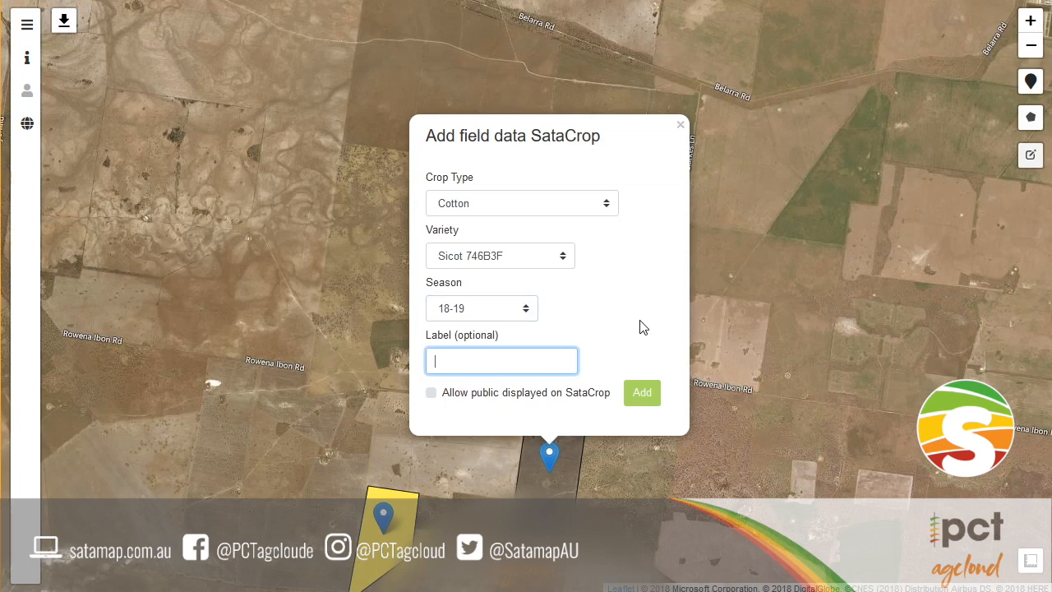
{"action": "type", "text": "Fie"}
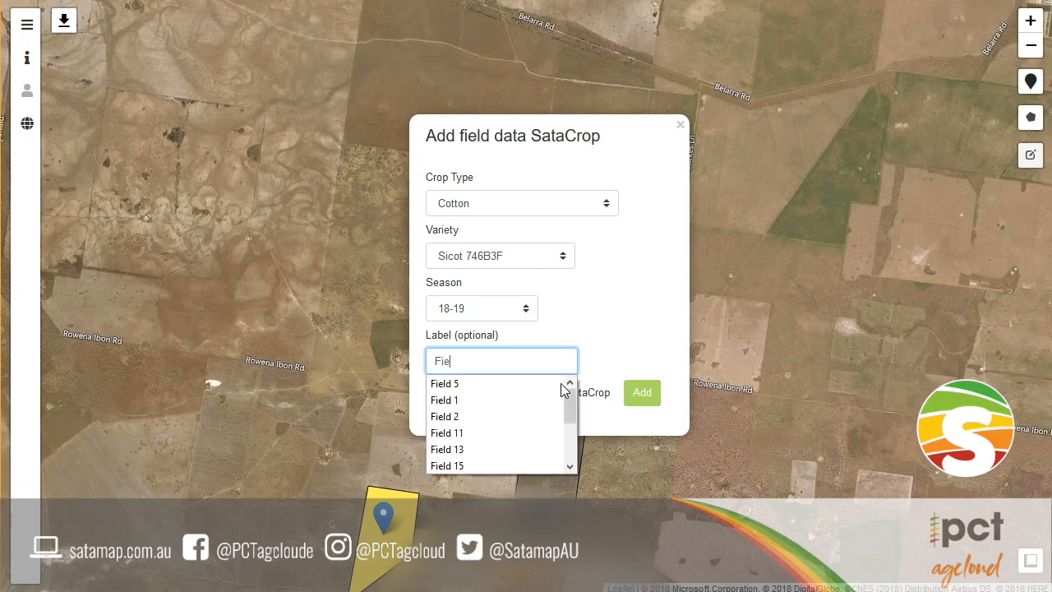
{"action": "type", "text": "ld 11"}
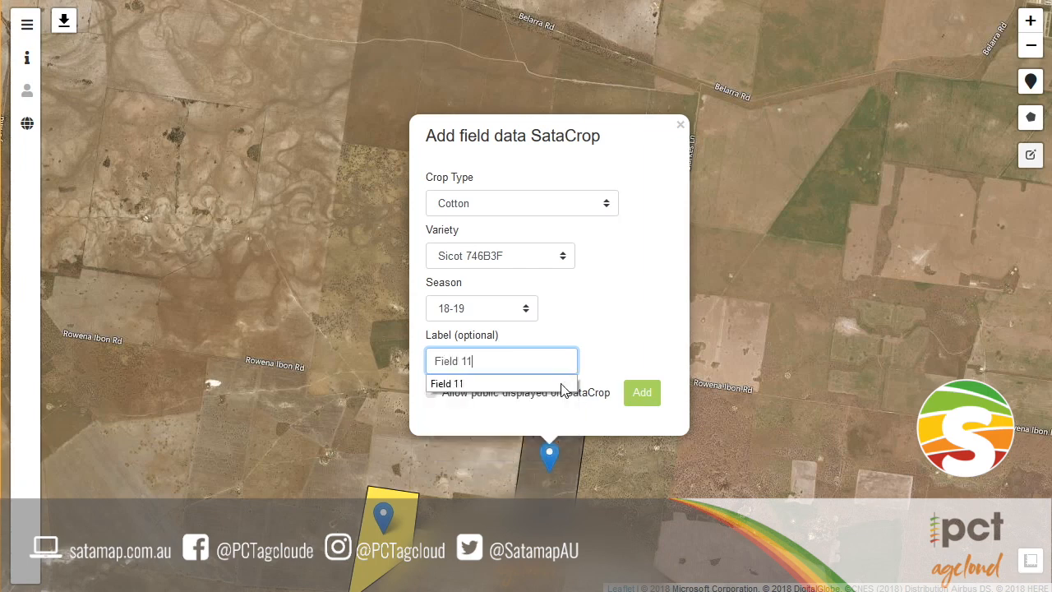
{"action": "left_click", "coordinate": [530, 416]}
{"action": "left_click", "coordinate": [535, 395]}
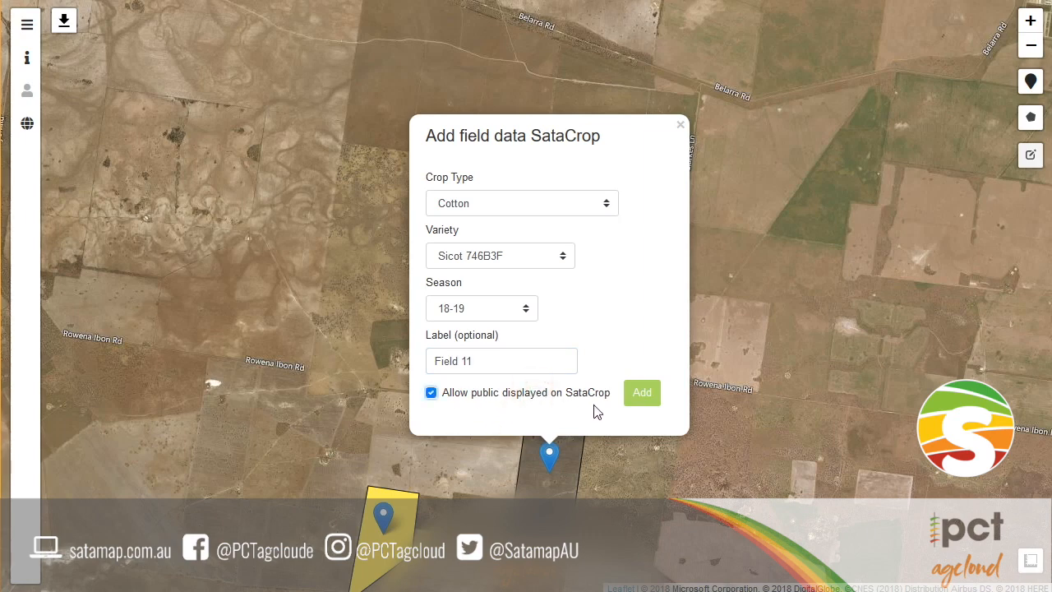
{"action": "left_click", "coordinate": [645, 401]}
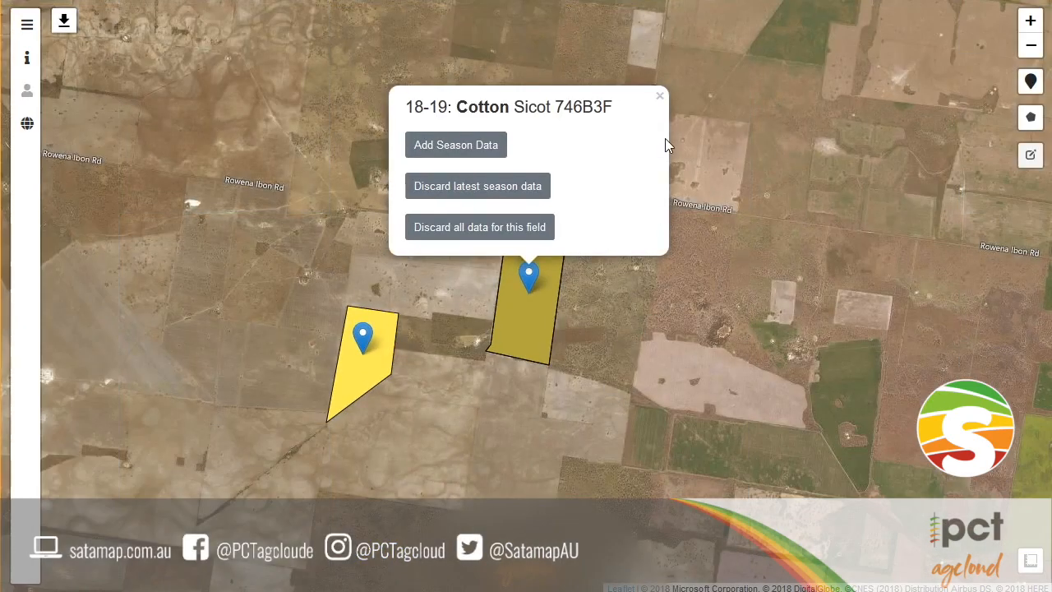
{"action": "left_click", "coordinate": [660, 96]}
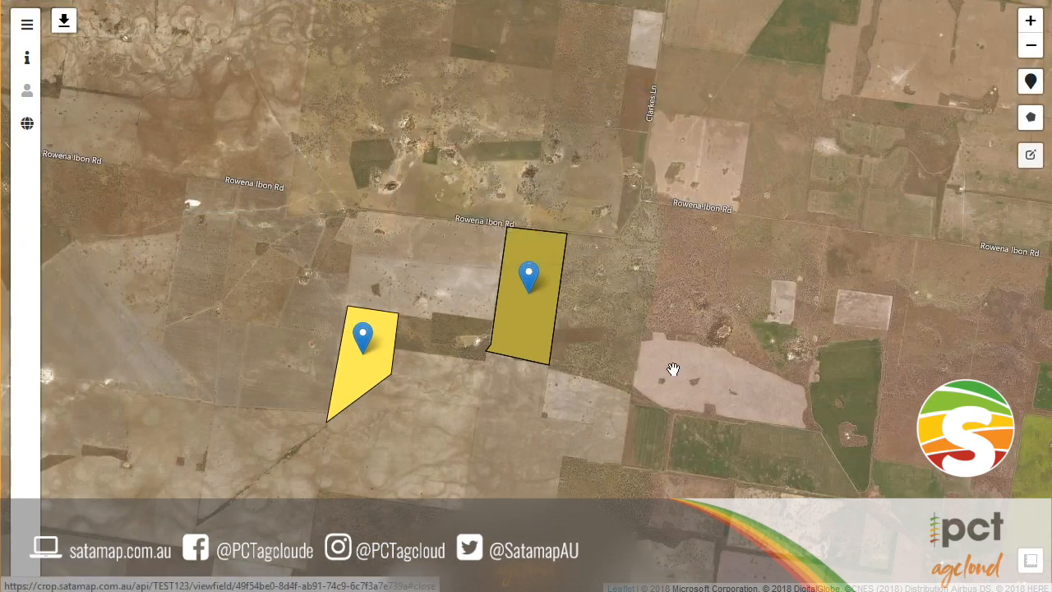
- Add season data to the new cotton field for season 19-20 with crop type Sorghum
{"action": "left_click", "coordinate": [531, 277]}
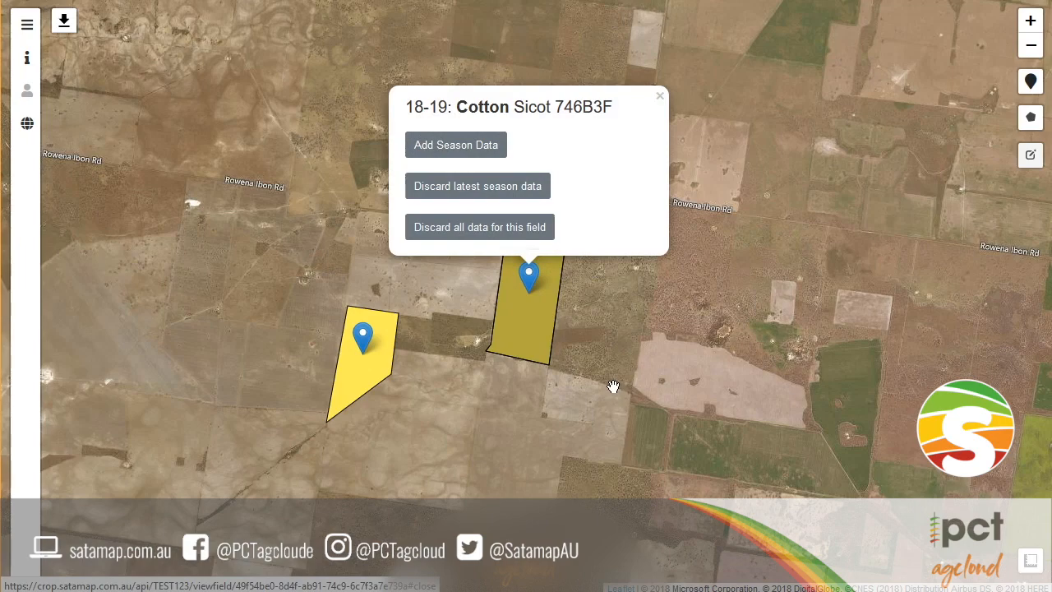
{"action": "left_click_drag", "start_coordinate": [612, 346], "coordinate": [612, 375]}
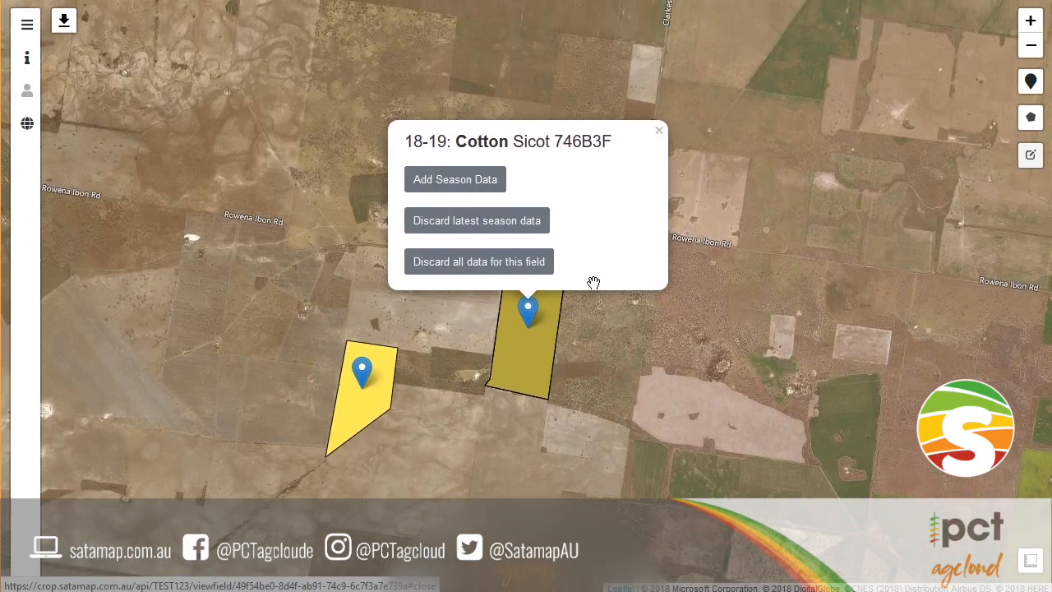
{"action": "left_click", "coordinate": [472, 187]}
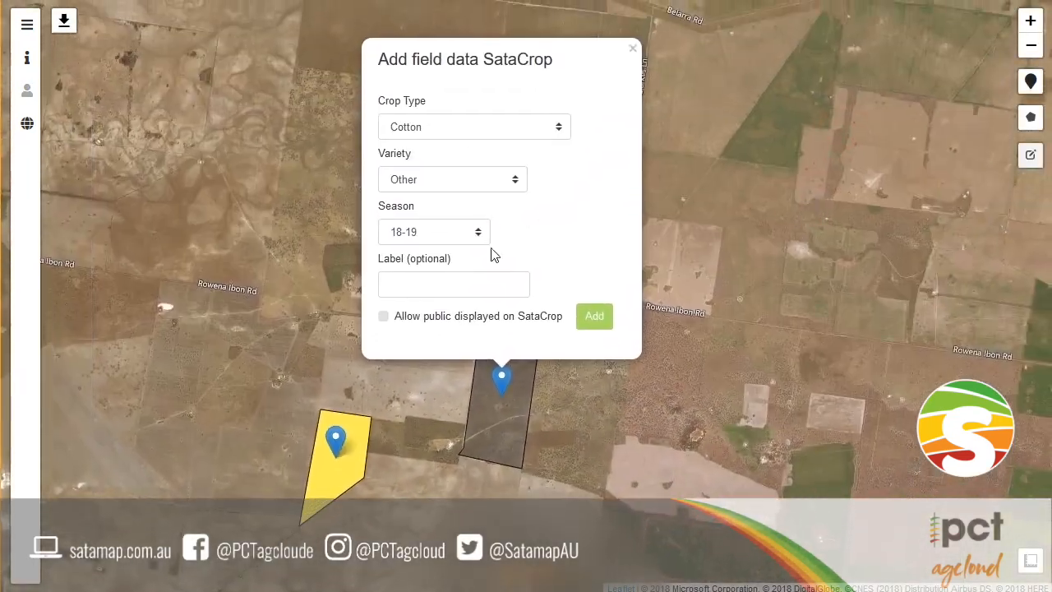
{"action": "left_click", "coordinate": [444, 232]}
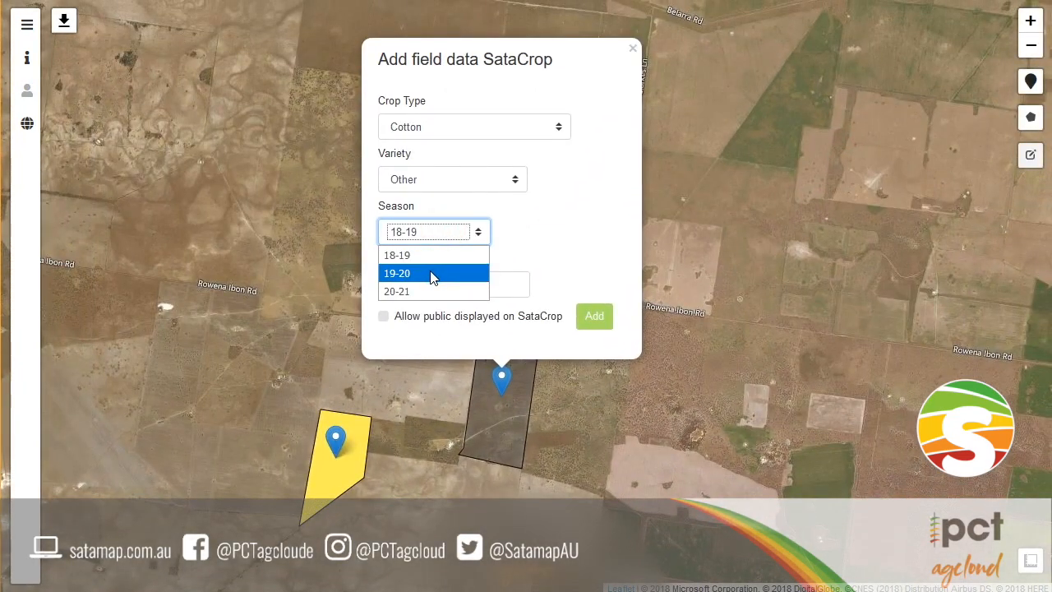
{"action": "left_click", "coordinate": [433, 274]}
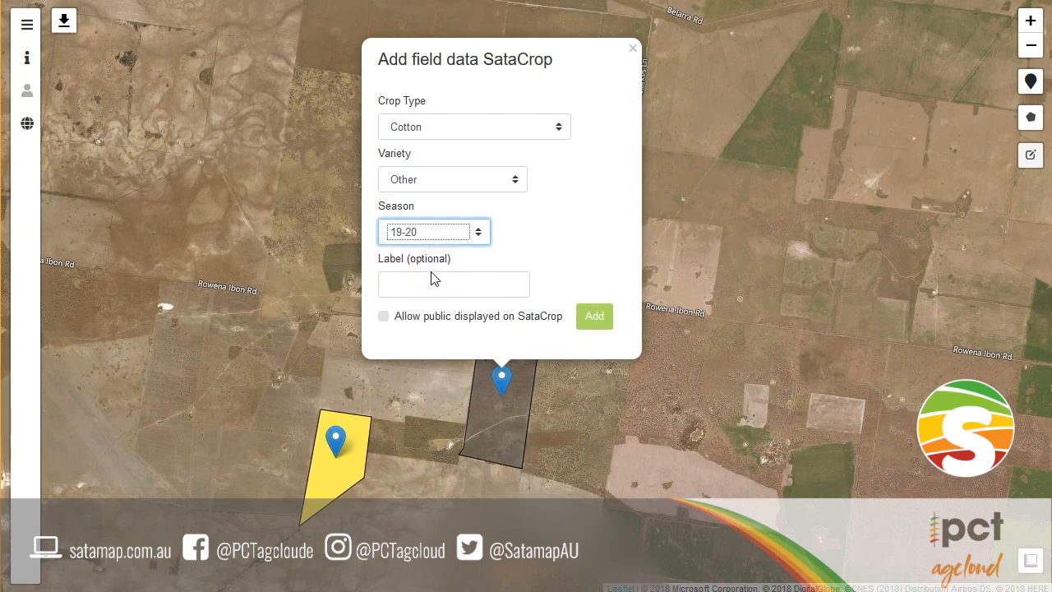
{"action": "left_click", "coordinate": [458, 123]}
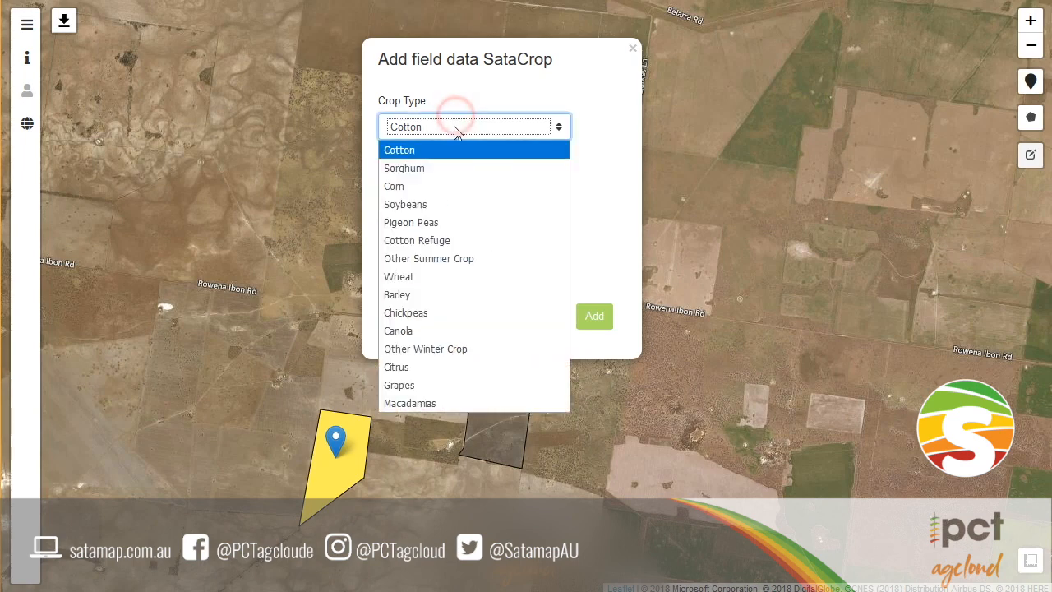
{"action": "left_click", "coordinate": [441, 167]}
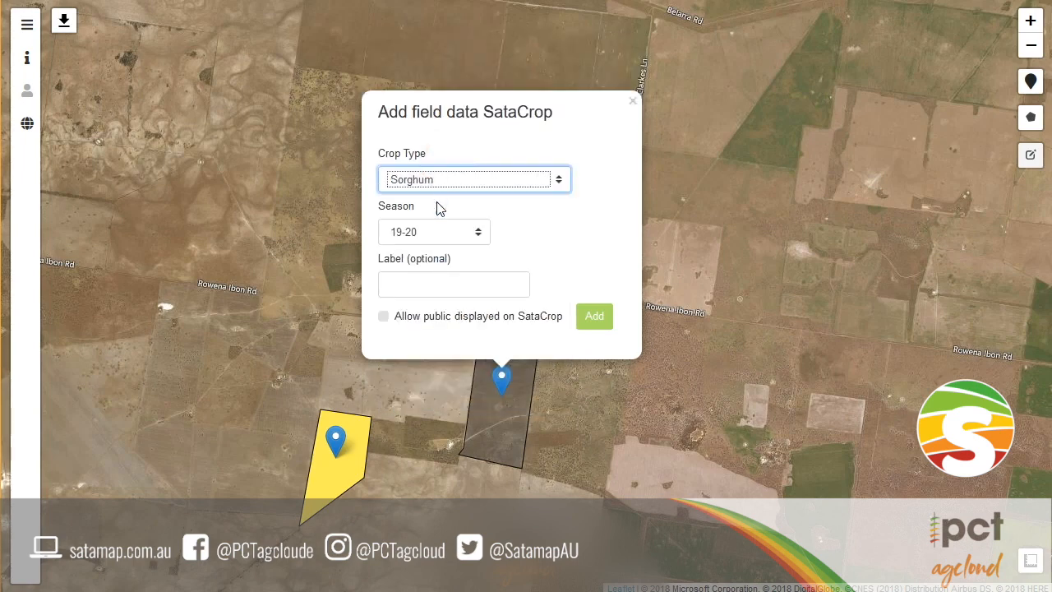
{"action": "left_click", "coordinate": [595, 322]}
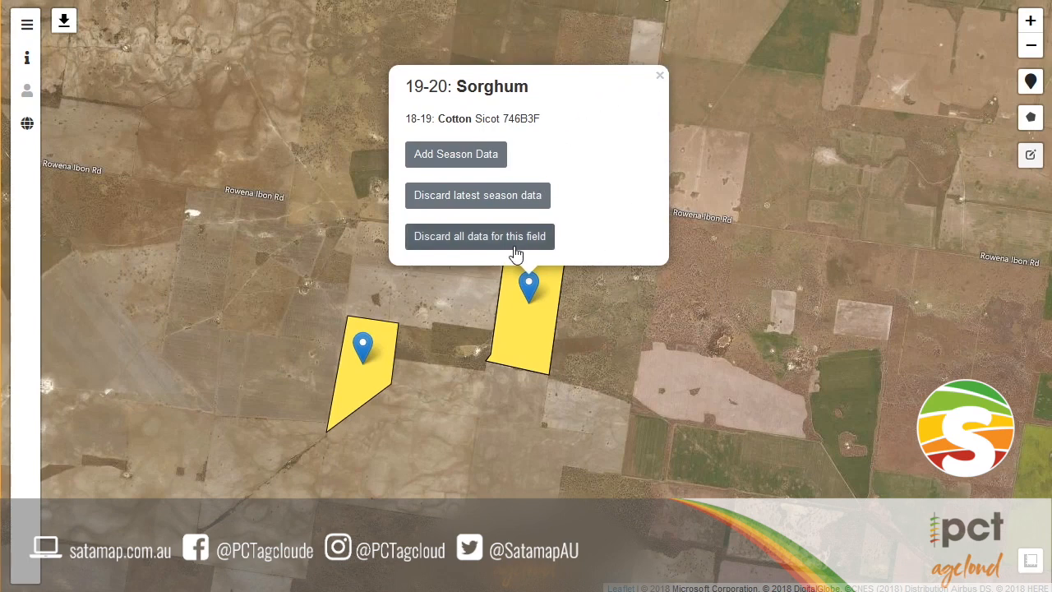
- Open the details of the Cotton field just southwest of the new Sorghum field and discard all data for it
{"action": "left_click", "coordinate": [659, 331]}
{"action": "left_click", "coordinate": [362, 347]}
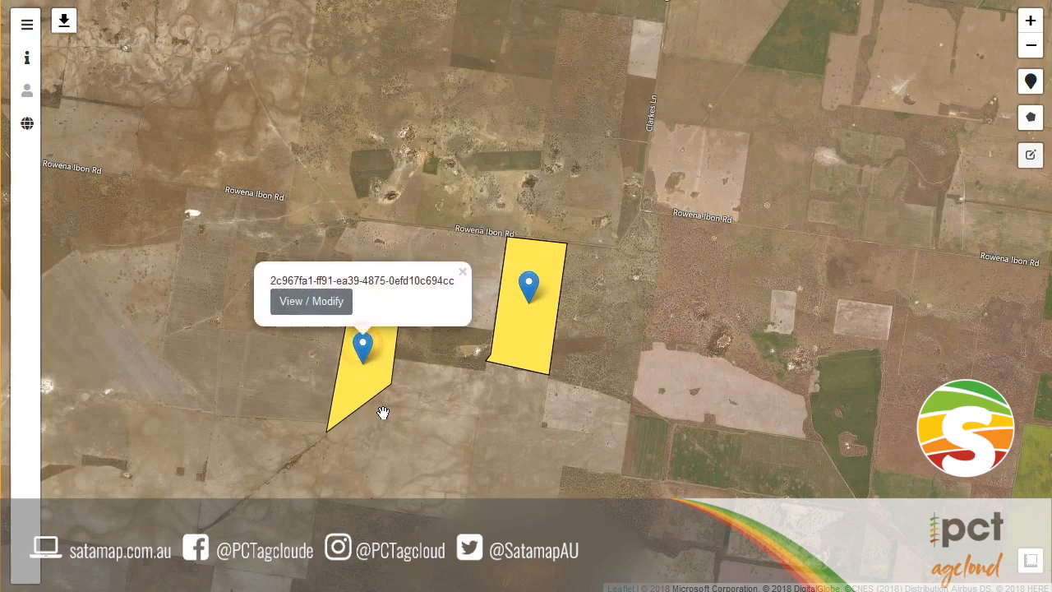
{"action": "left_click", "coordinate": [307, 302]}
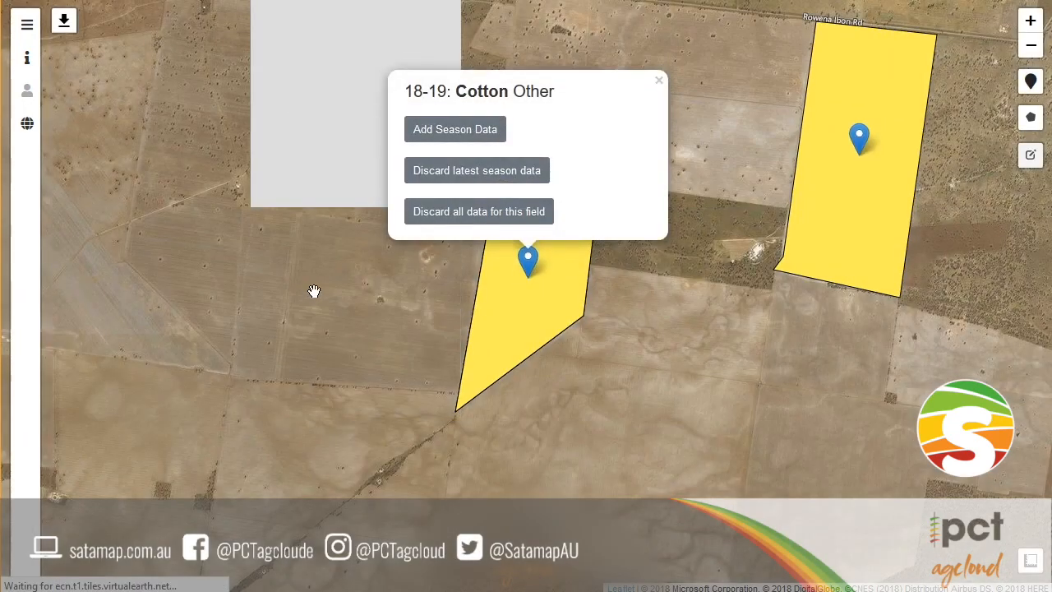
{"action": "left_click", "coordinate": [492, 214]}
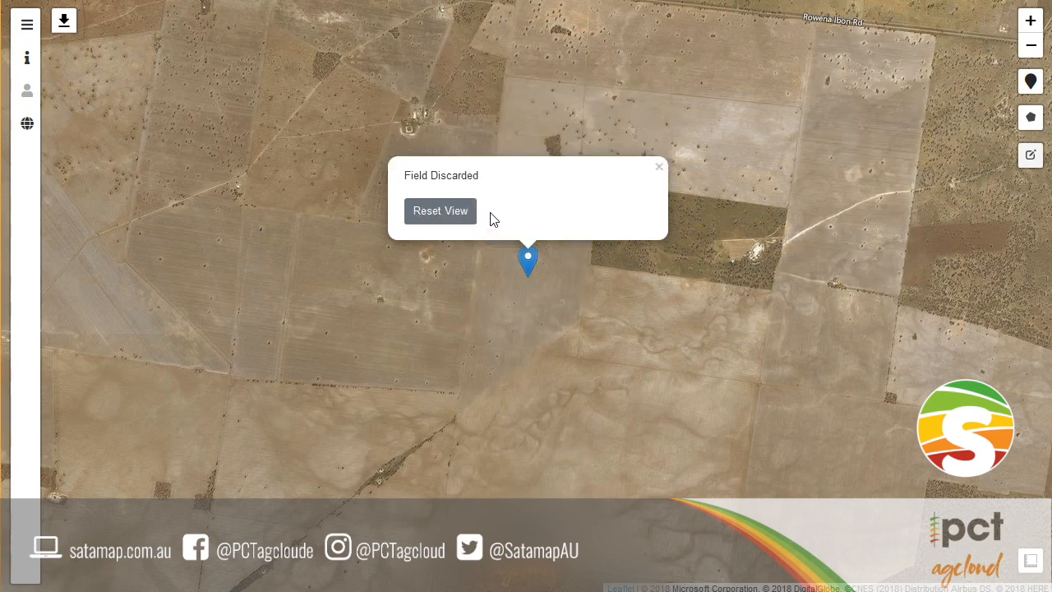
{"action": "left_click", "coordinate": [660, 171]}
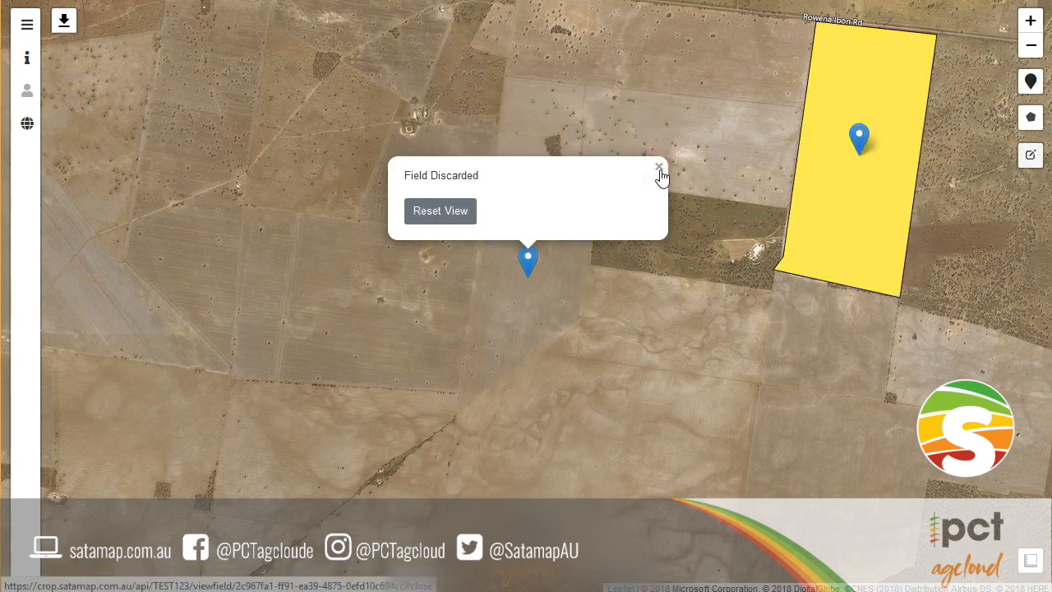
{"action": "left_click_drag", "start_coordinate": [677, 136], "coordinate": [494, 188]}
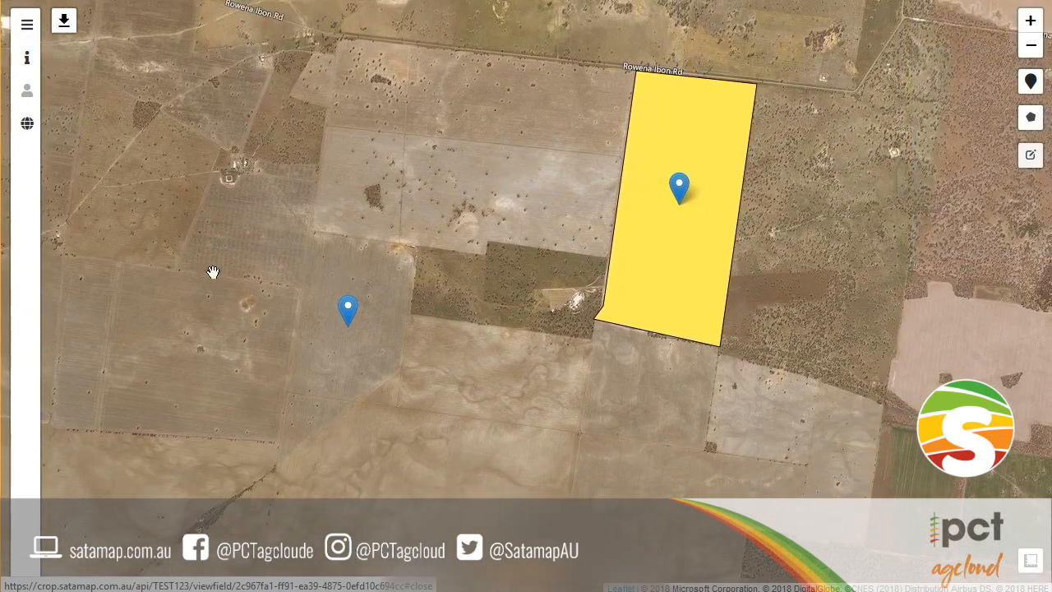
{"action": "scroll", "coordinate": [454, 210], "scroll_direction": "down", "scroll_amount": 2}
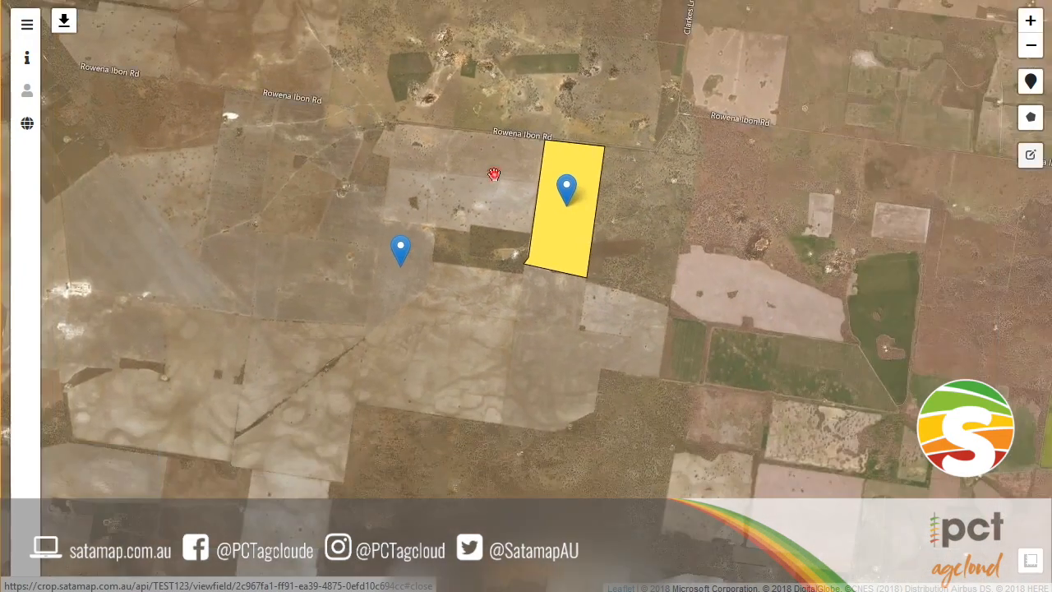
{"action": "left_click_drag", "start_coordinate": [493, 172], "coordinate": [476, 247]}
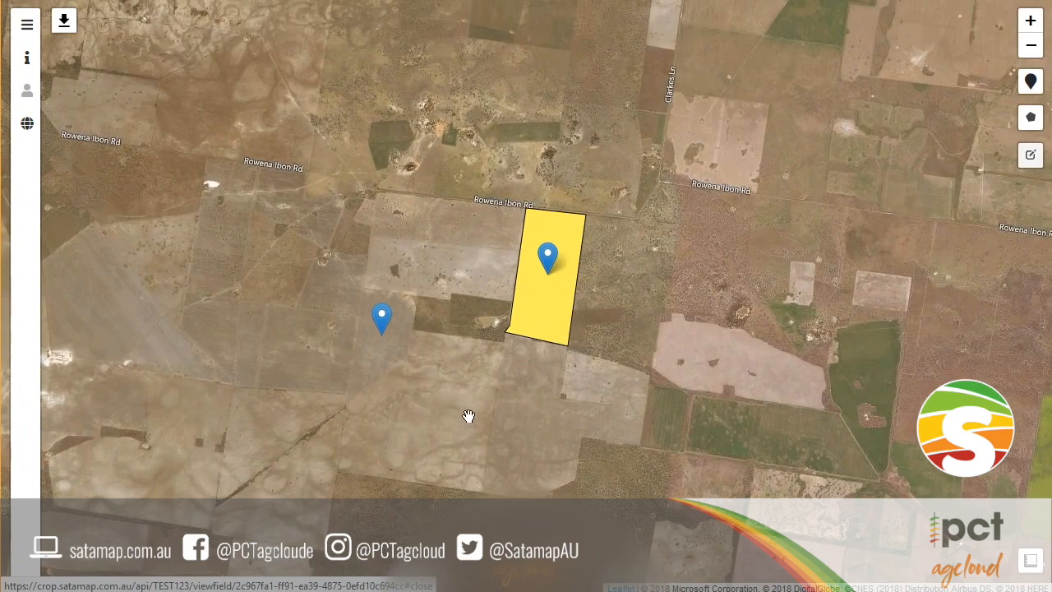
{"action": "left_click_drag", "start_coordinate": [458, 414], "coordinate": [534, 255]}
{"action": "left_click_drag", "start_coordinate": [354, 441], "coordinate": [370, 409]}
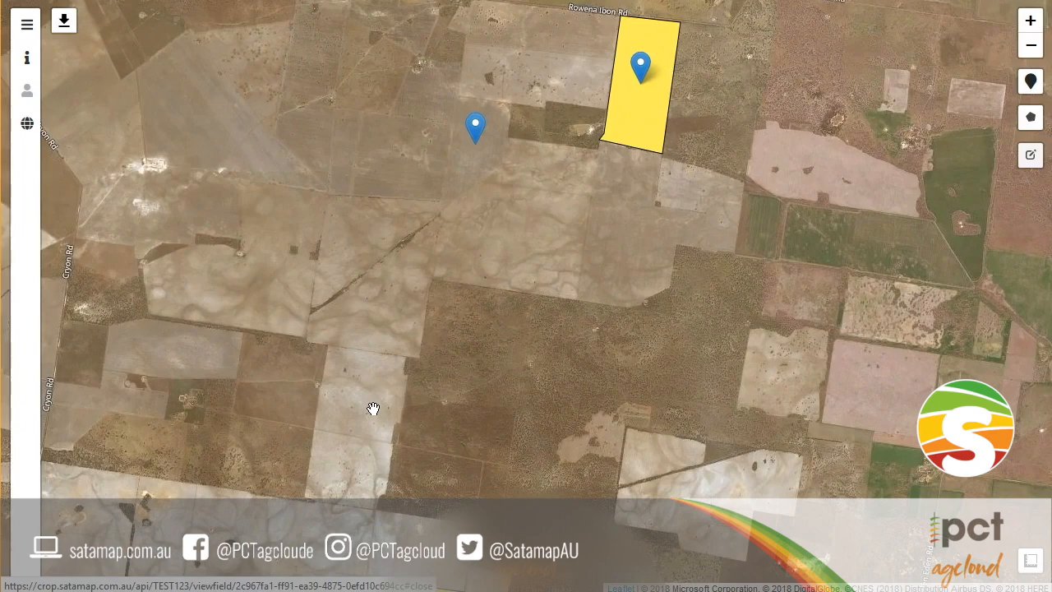
{"action": "scroll", "coordinate": [373, 409], "scroll_direction": "down", "scroll_amount": 1}
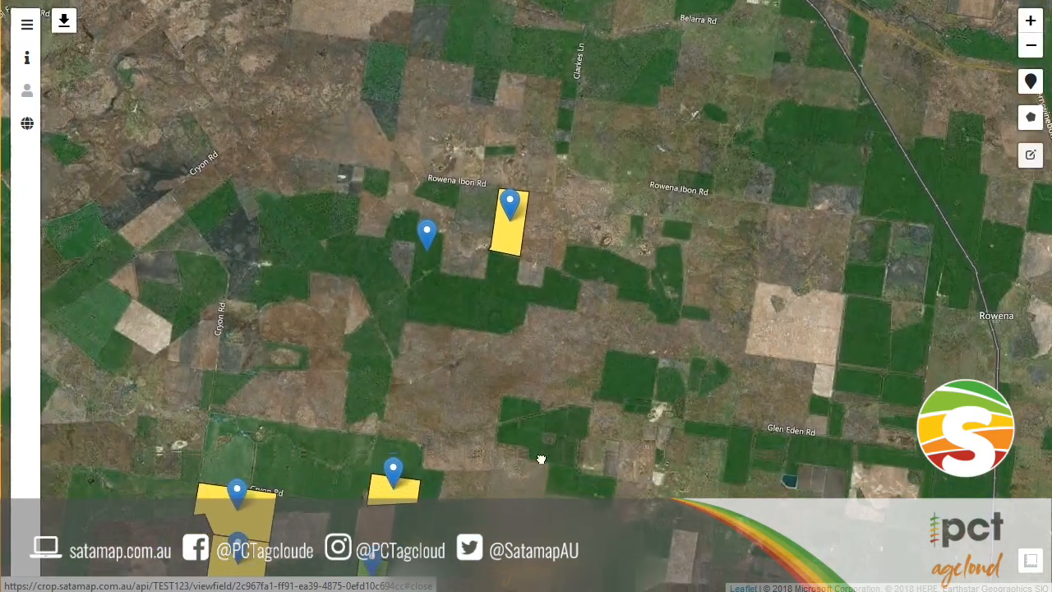